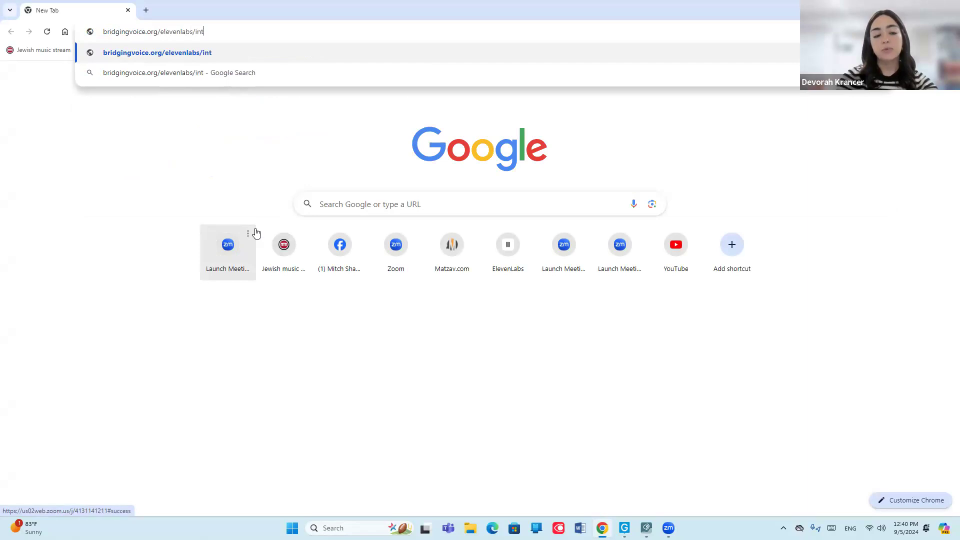
Download the Eleven Labs integration installer from bridgingvoice.org/elevenlabs/integration and run it anyway past the Windows SmartScreen block.
key("Return")
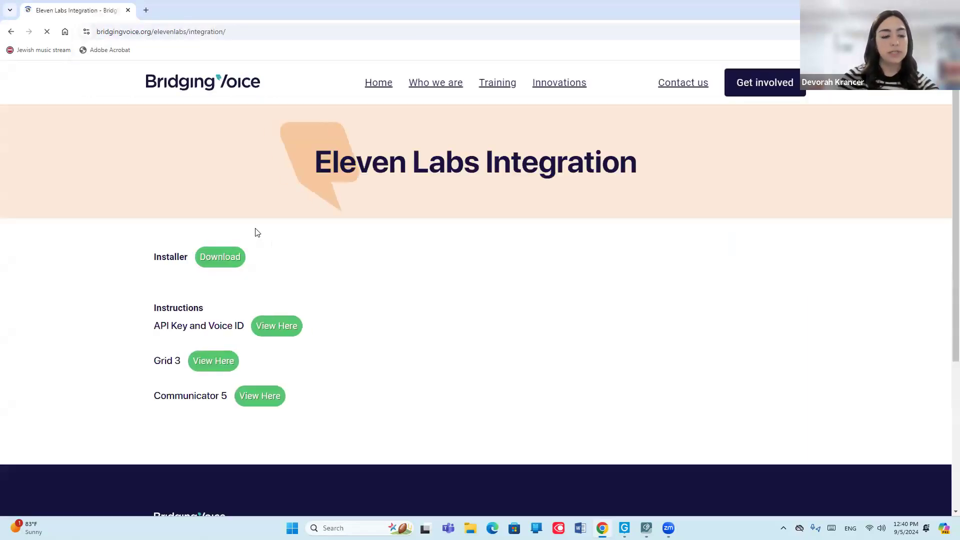
left_click(218, 258)
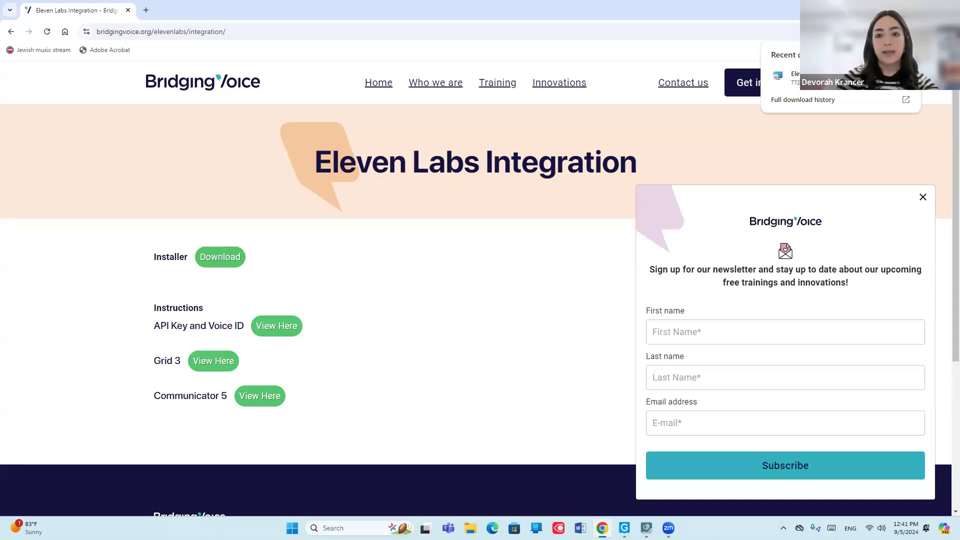
left_click(805, 77)
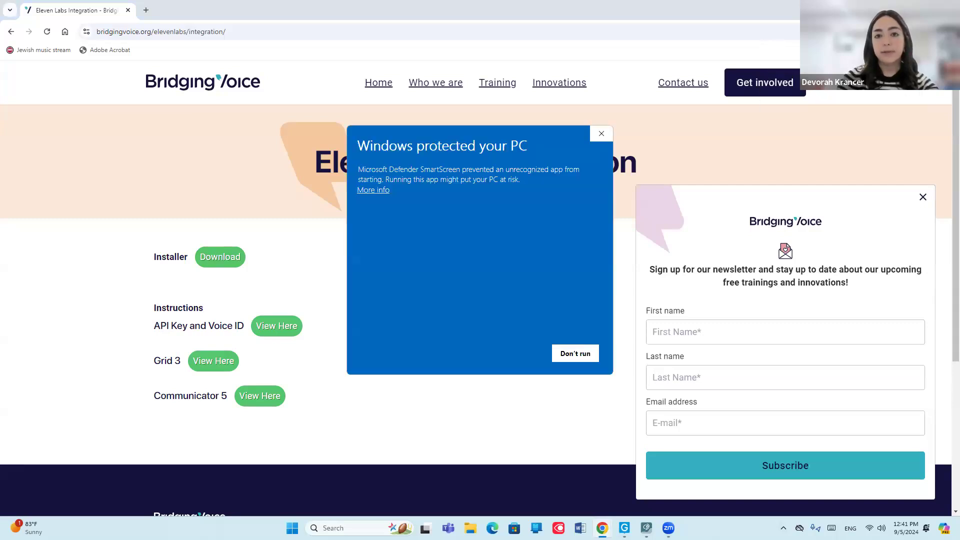
left_click(371, 191)
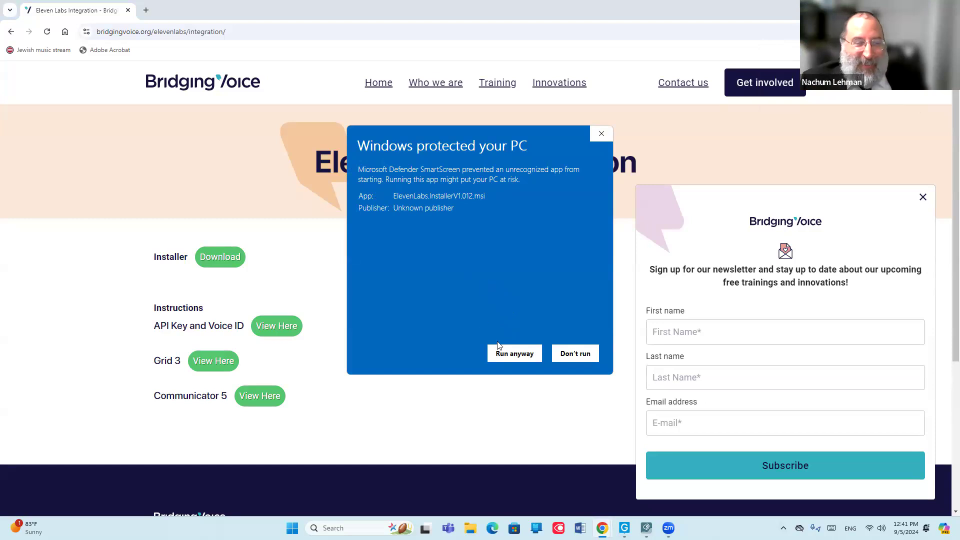
left_click(513, 354)
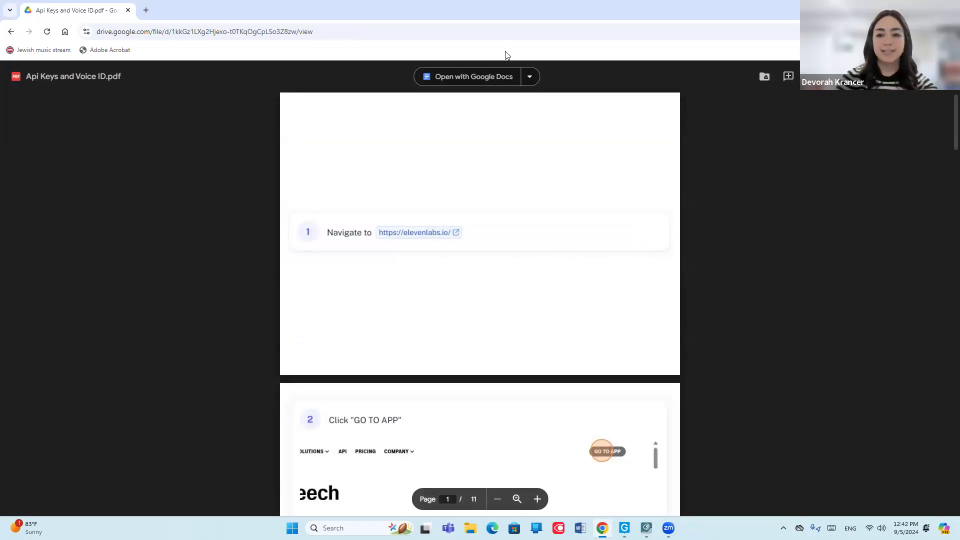
Return to the integration page, open elevenlabs.io in a new tab and go to the ElevenLabs app.
left_click(7, 32)
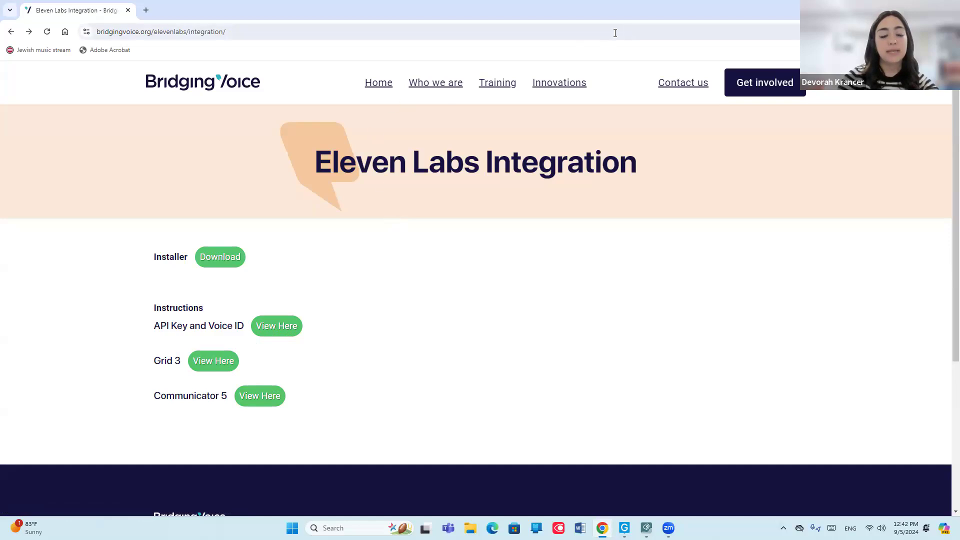
left_click(145, 11)
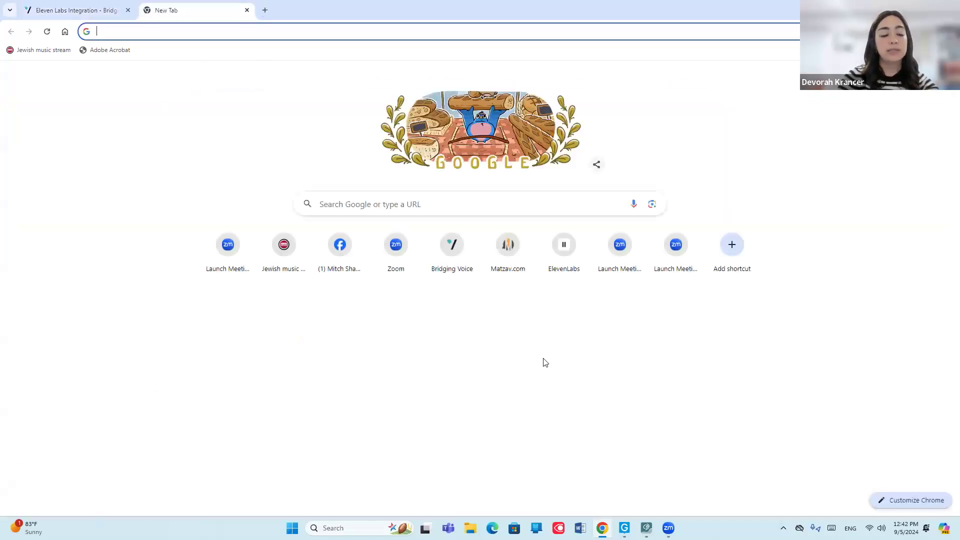
type("ele")
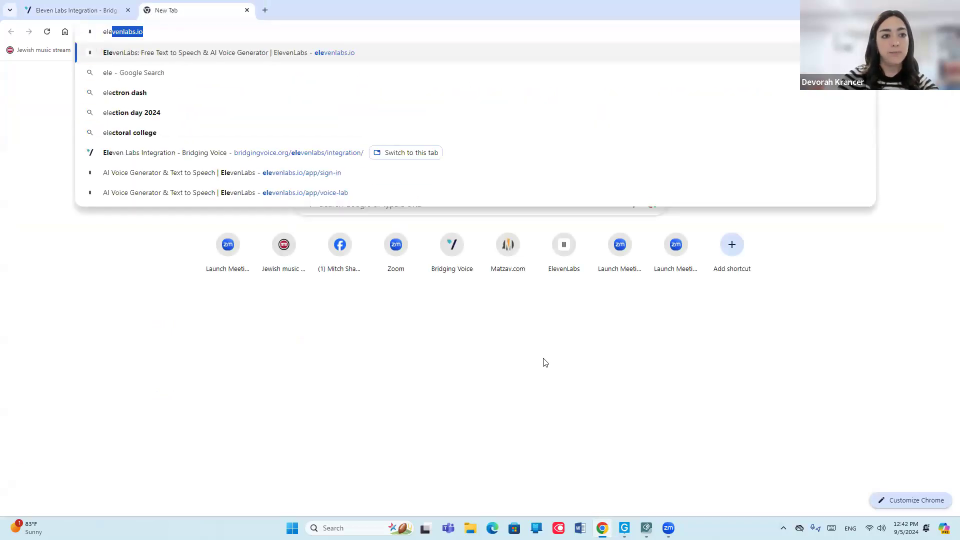
type("venlabs.io")
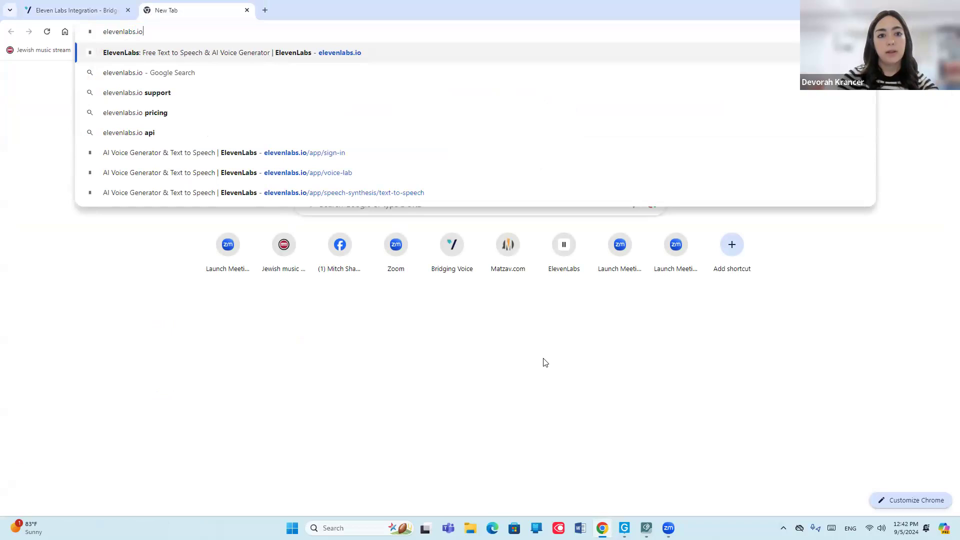
key("Return")
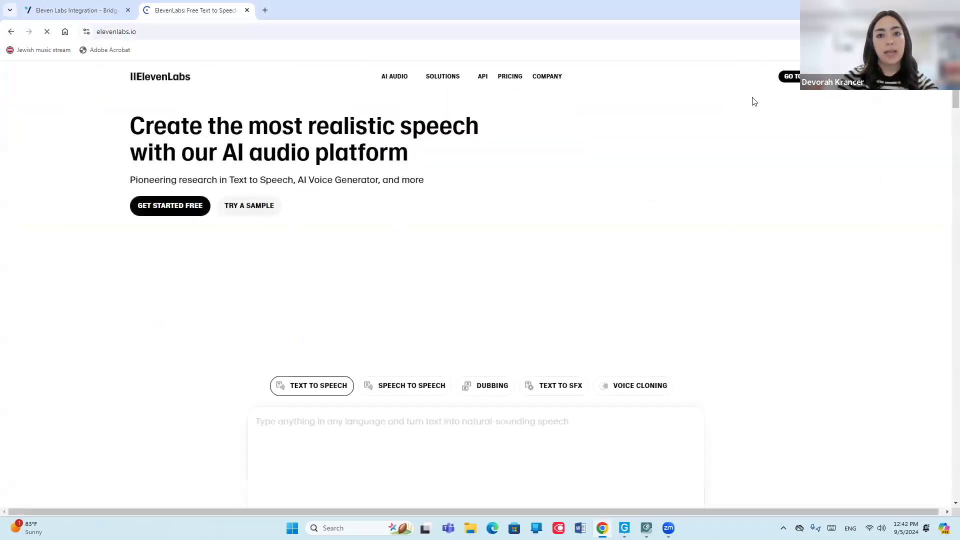
left_click(794, 78)
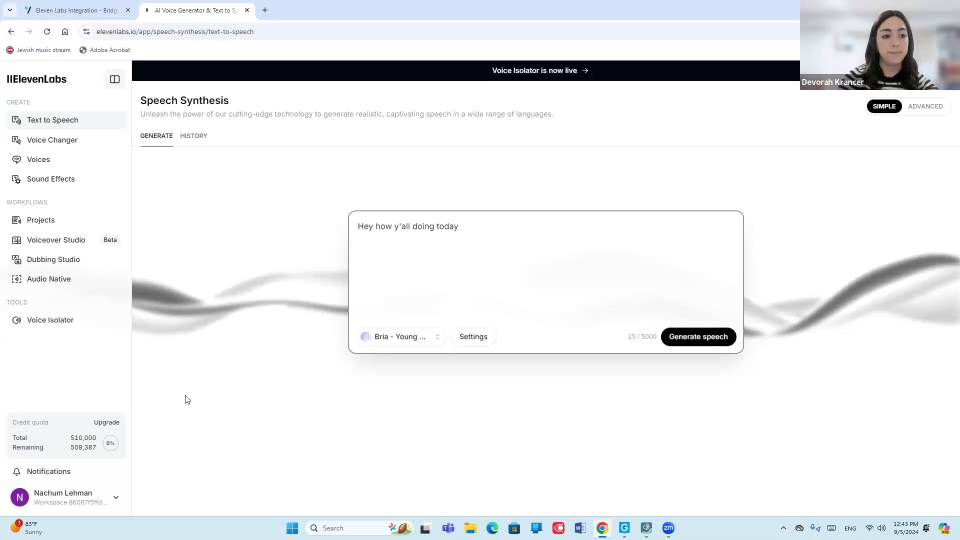
Create a new API key for the account, keeping the suggested name and leaving key restriction off.
left_click(55, 498)
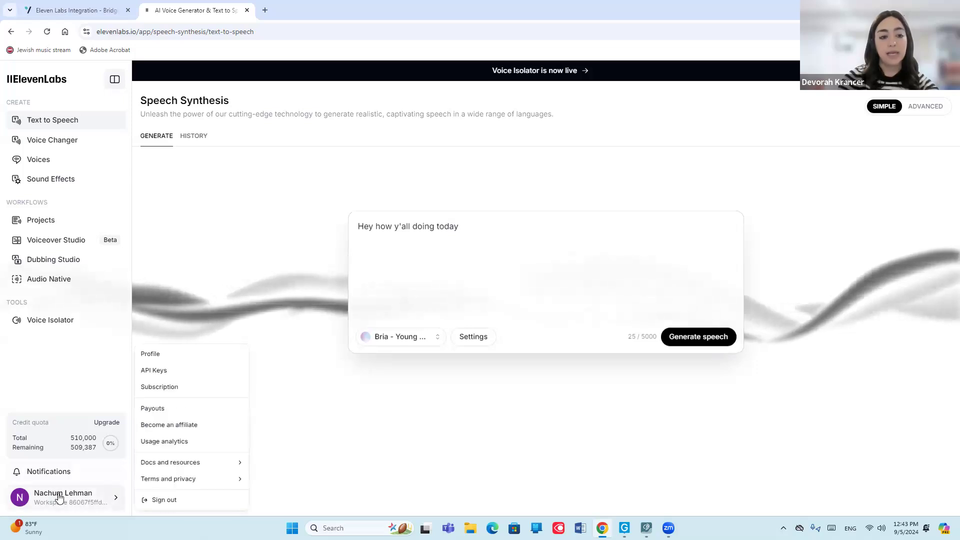
left_click(158, 370)
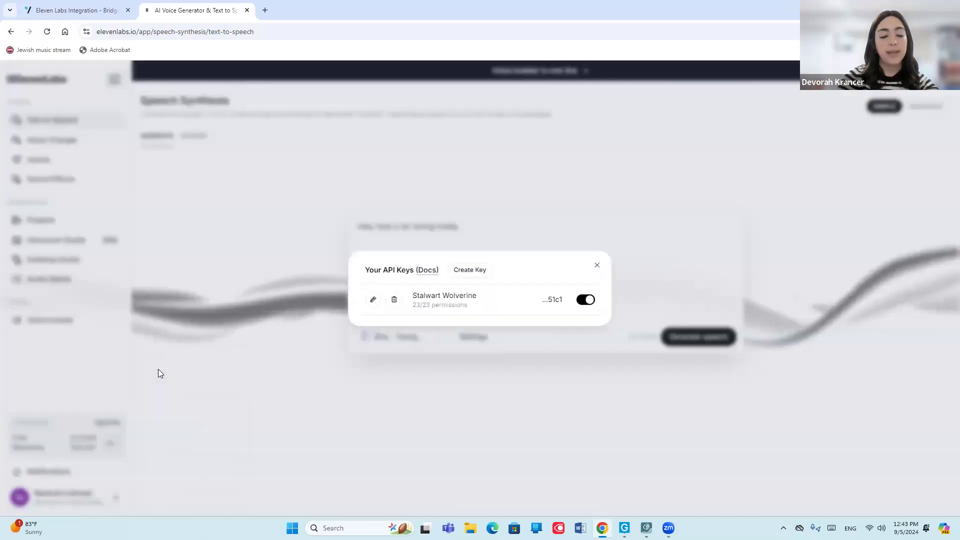
left_click(474, 270)
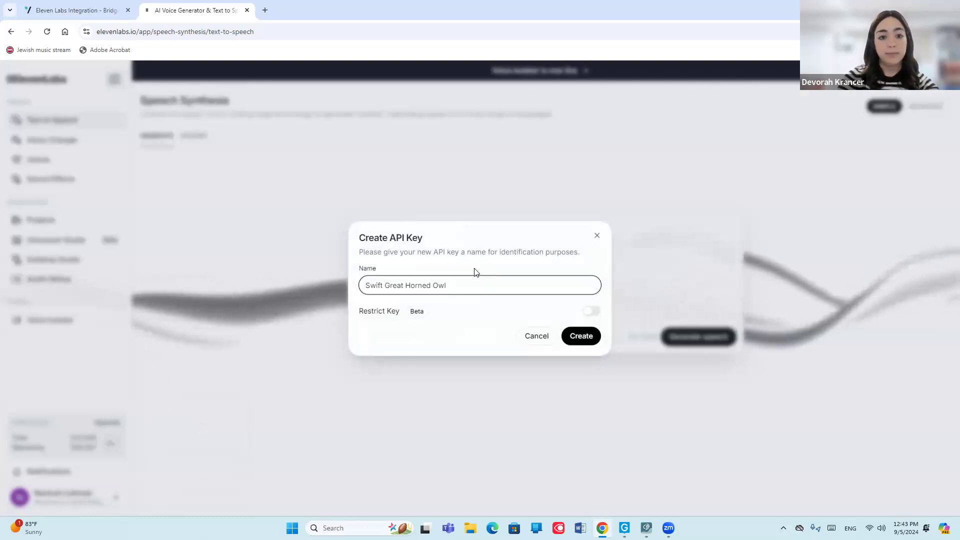
left_click(566, 341)
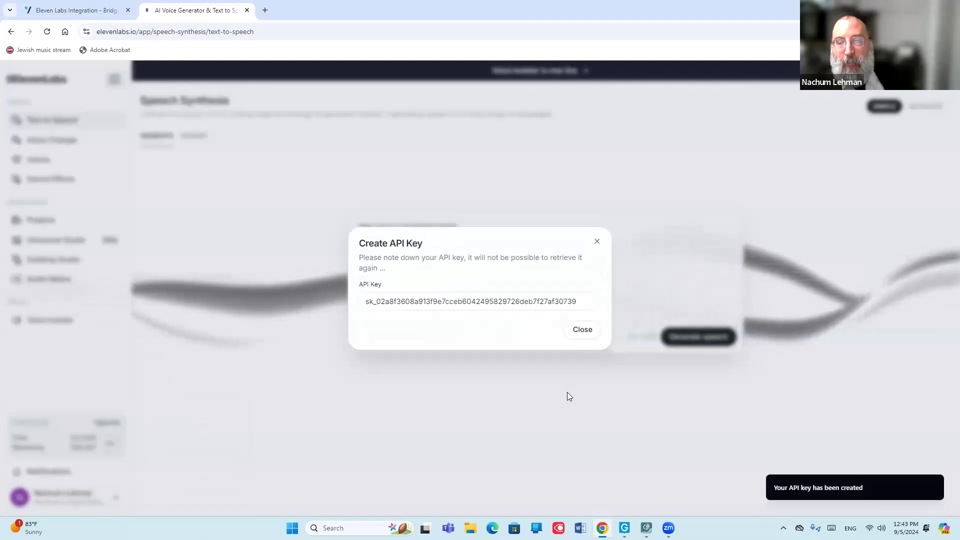
Copy the complete newly created API key and close its dialog.
left_click(587, 299)
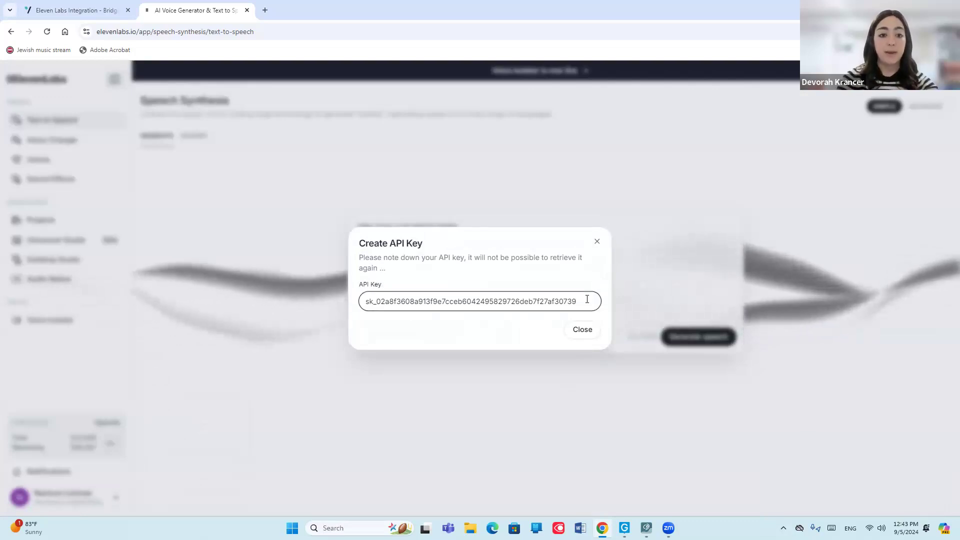
left_click_drag(587, 299, 362, 302)
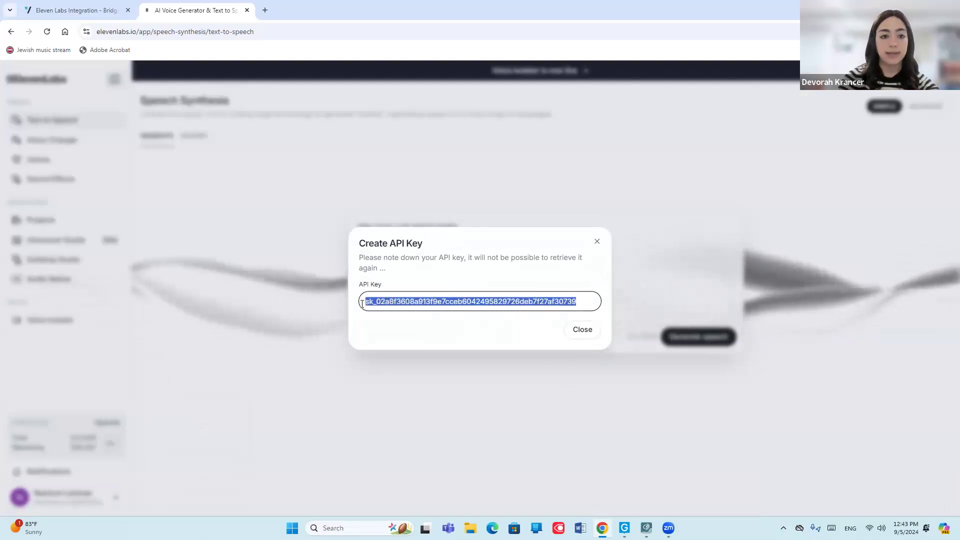
right_click(446, 301)
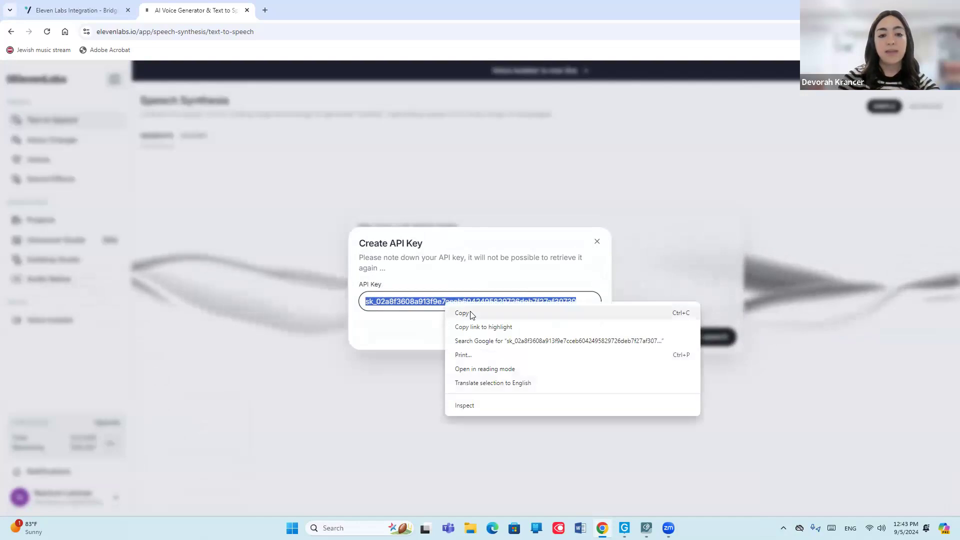
left_click(470, 315)
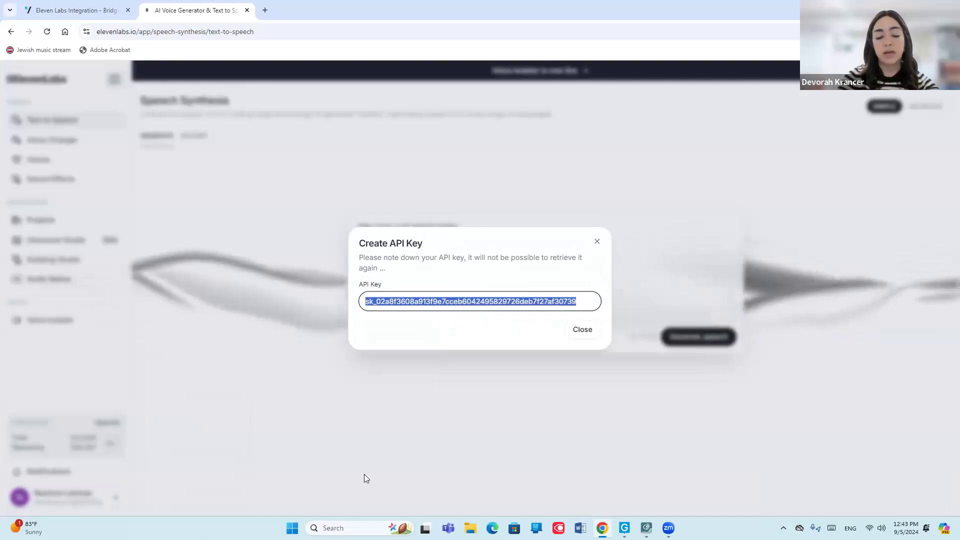
left_click(580, 332)
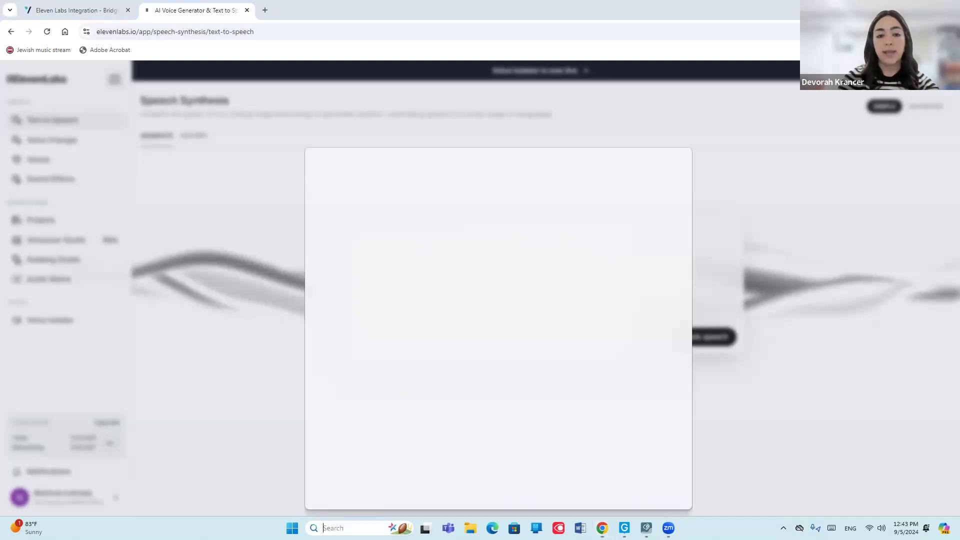
Switch to Notepad, paste the copied API key after the label "api key:" and start a new line.
left_click(330, 528)
type("notepad")
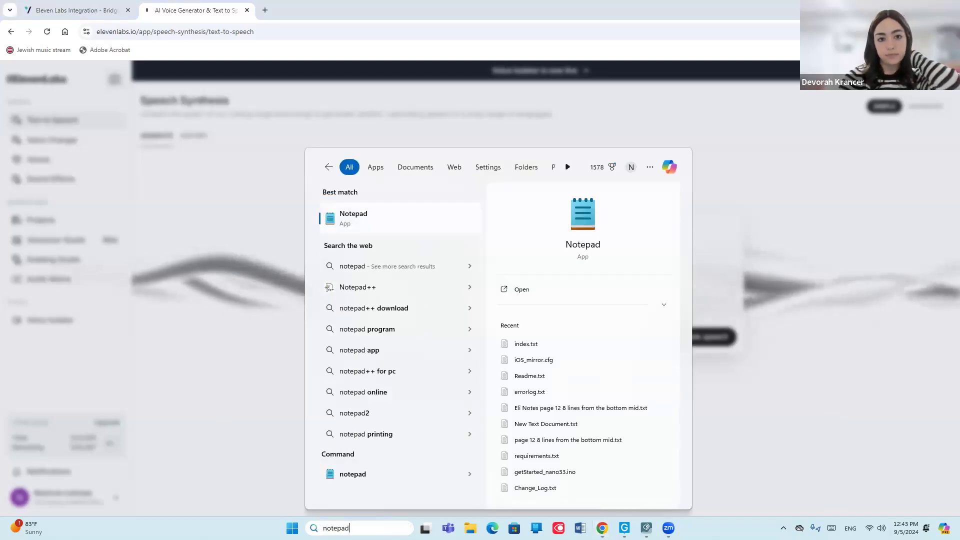
key("Return")
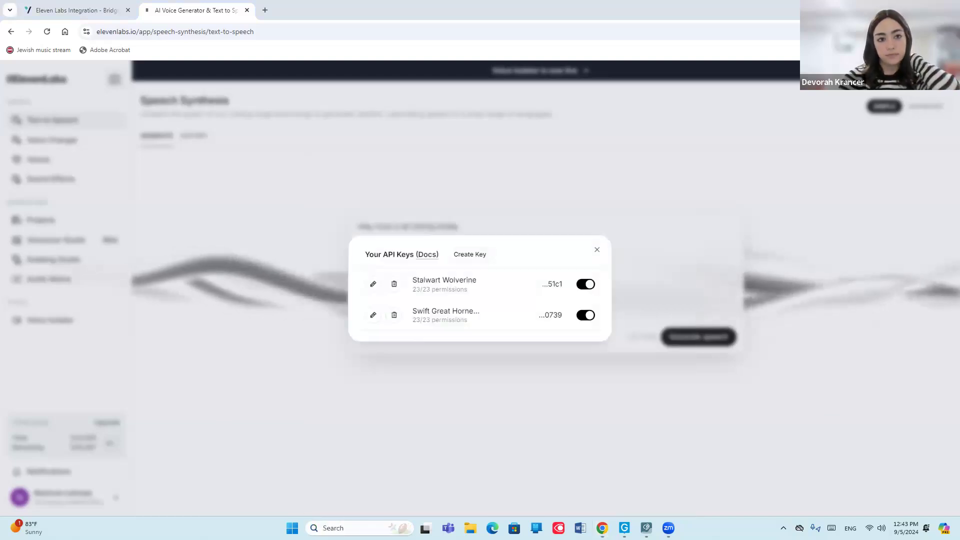
type("a")
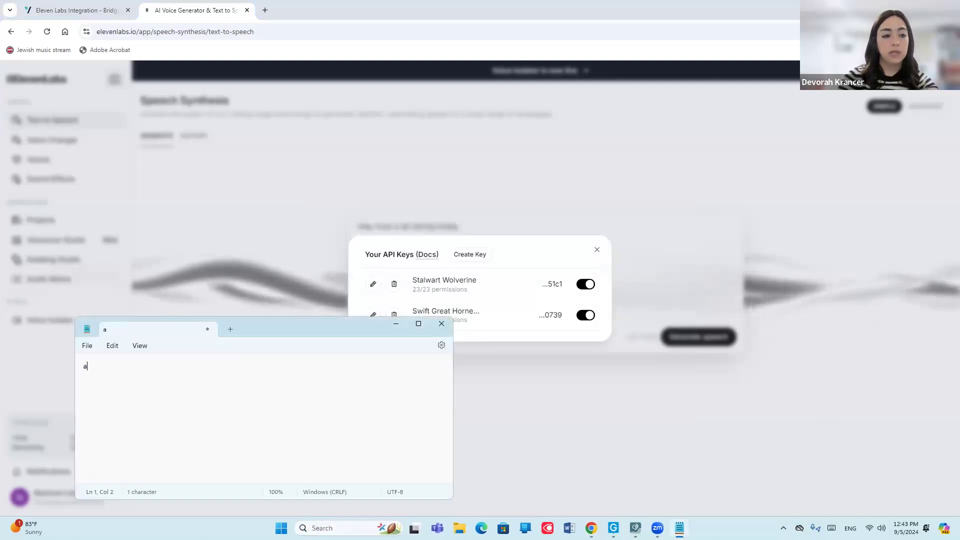
type("pi key:")
key("ctrl+v")
key("Return")
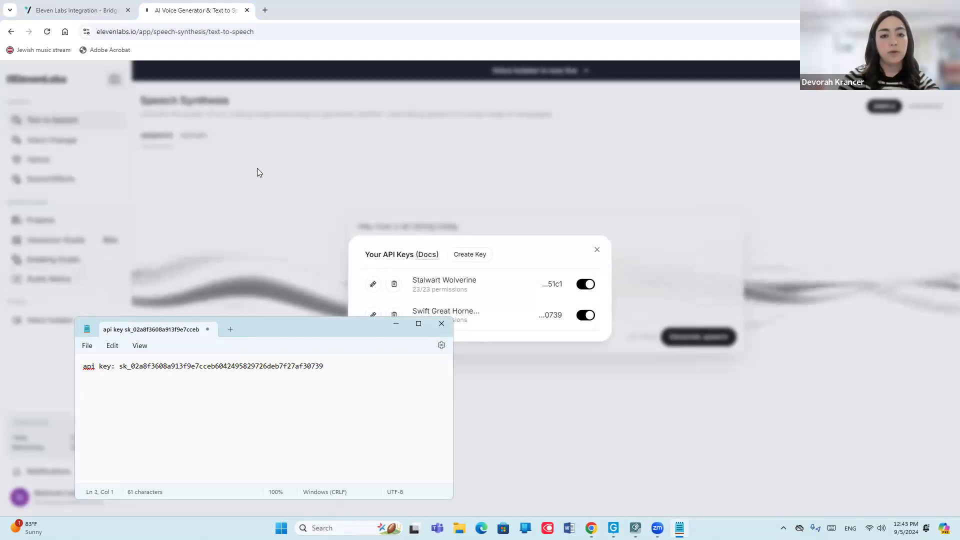
Leave the API key list and copy the voice ID of the Cowboy voice from My voices.
left_click(529, 391)
left_click(529, 394)
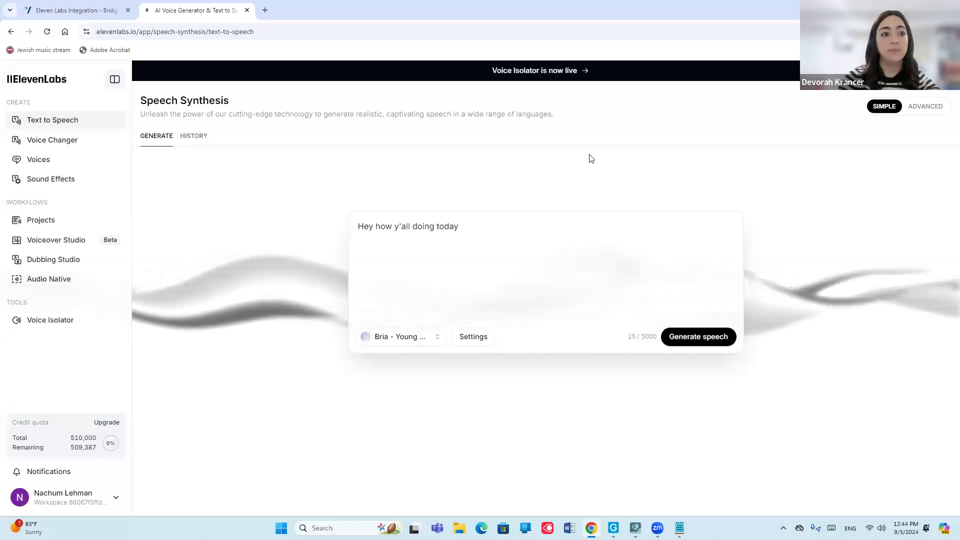
left_click(39, 160)
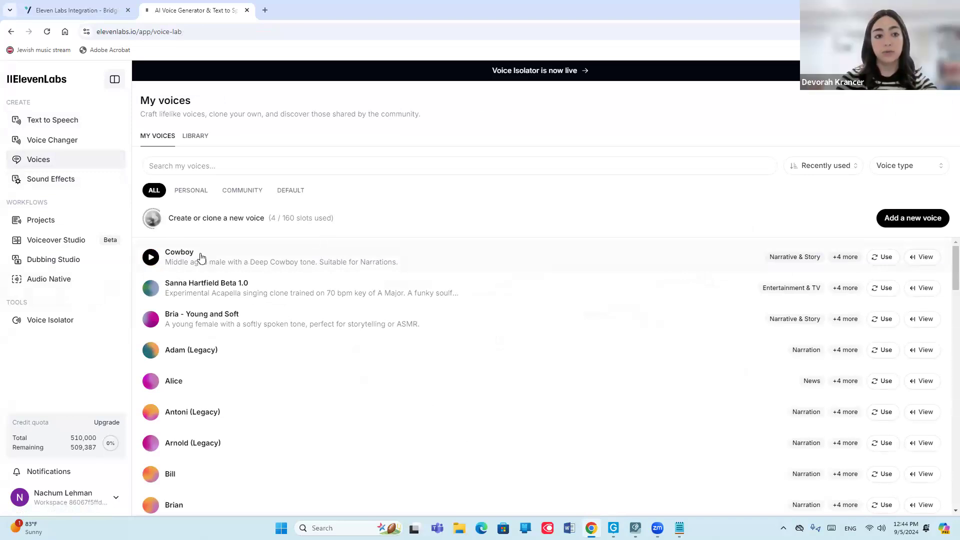
left_click(186, 255)
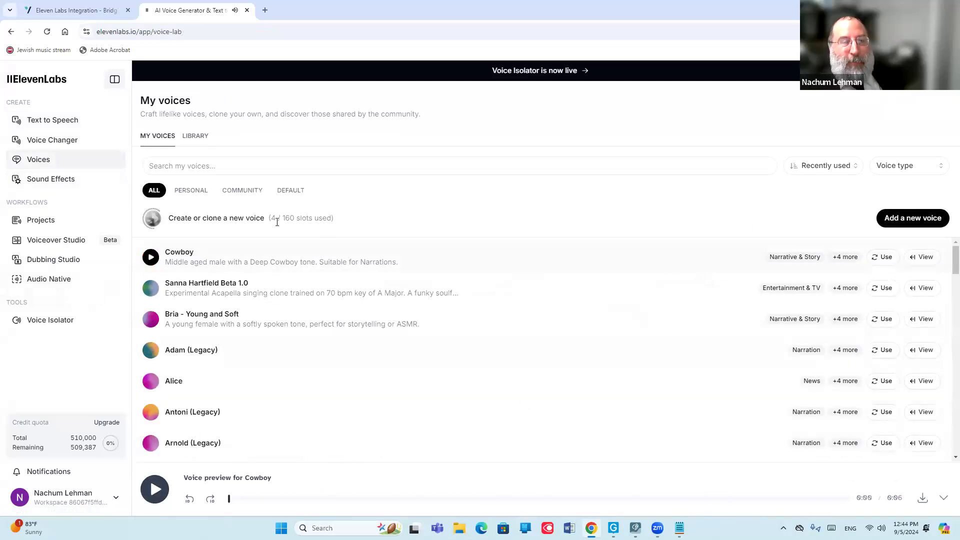
left_click(916, 261)
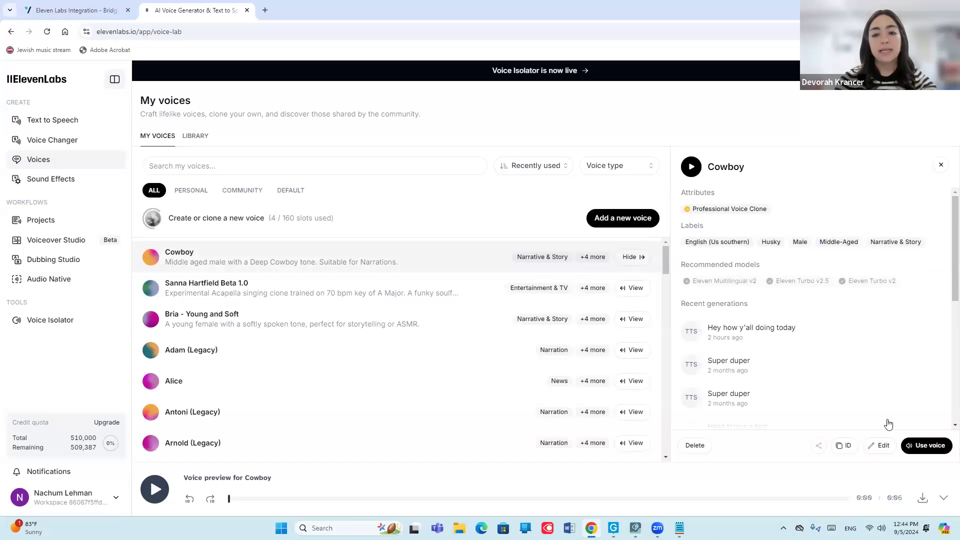
mouse_move(846, 452)
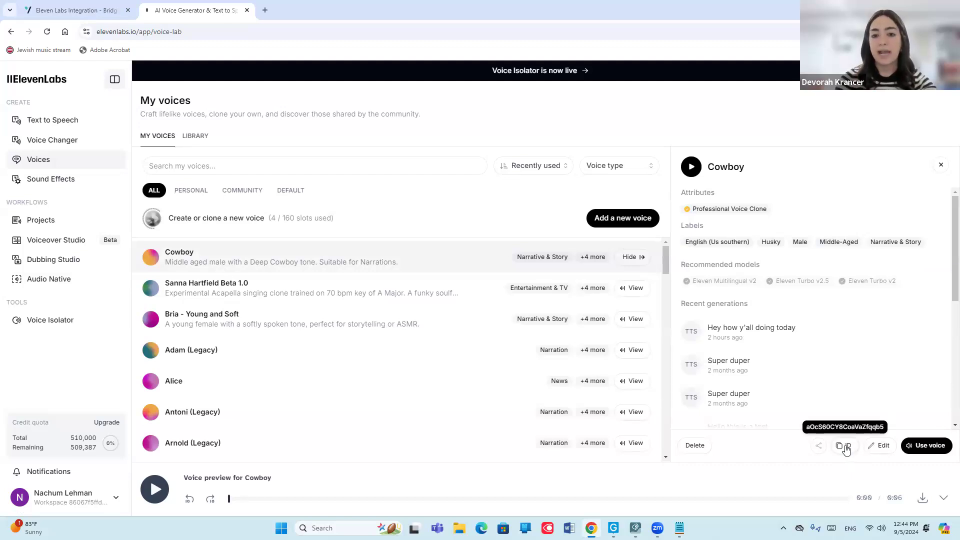
left_click(845, 451)
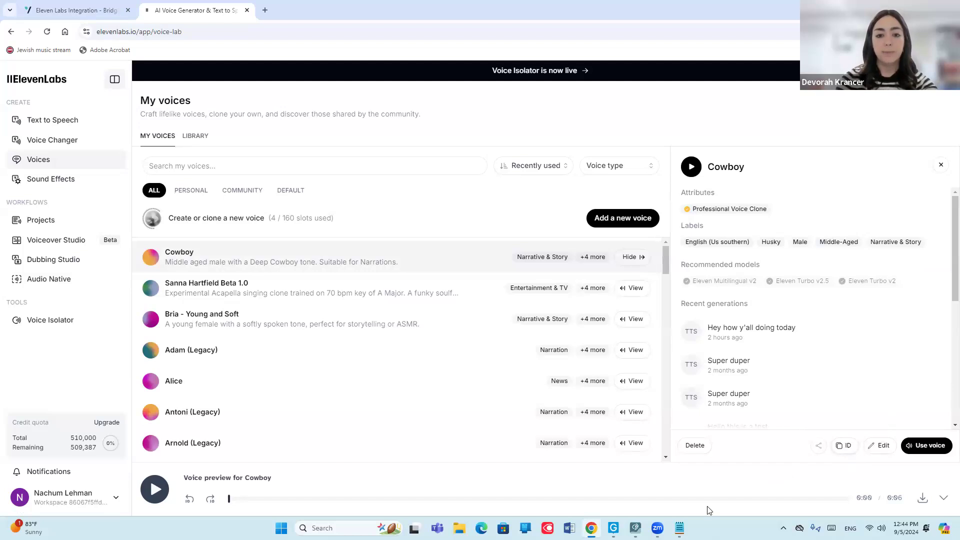
Switch back to Notepad and paste the copied voice ID on the second line after "voice id:".
left_click(679, 527)
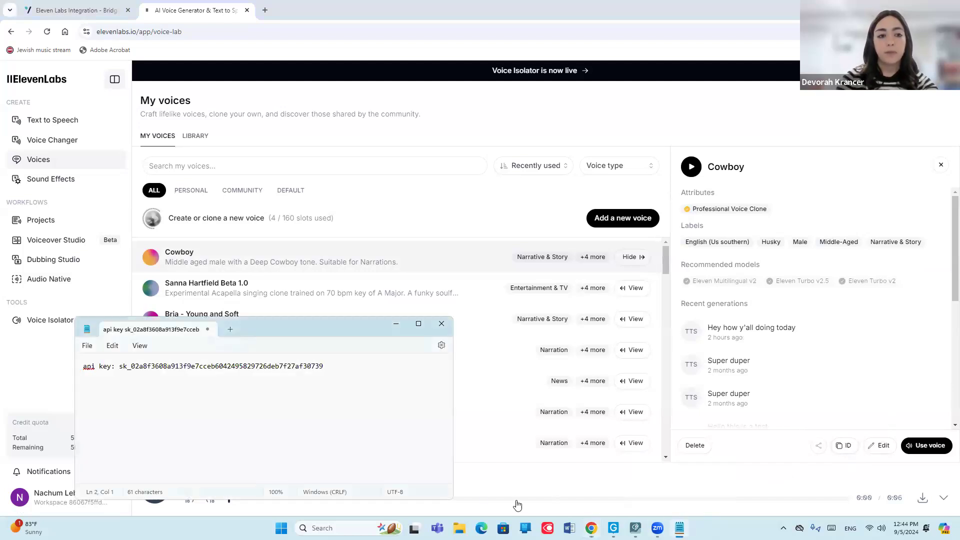
type("voice id:")
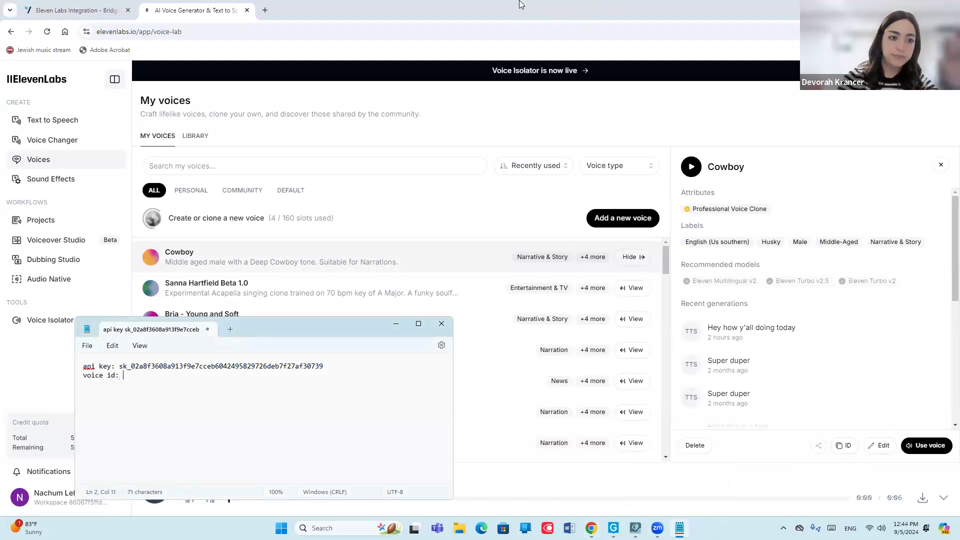
key("ctrl+v")
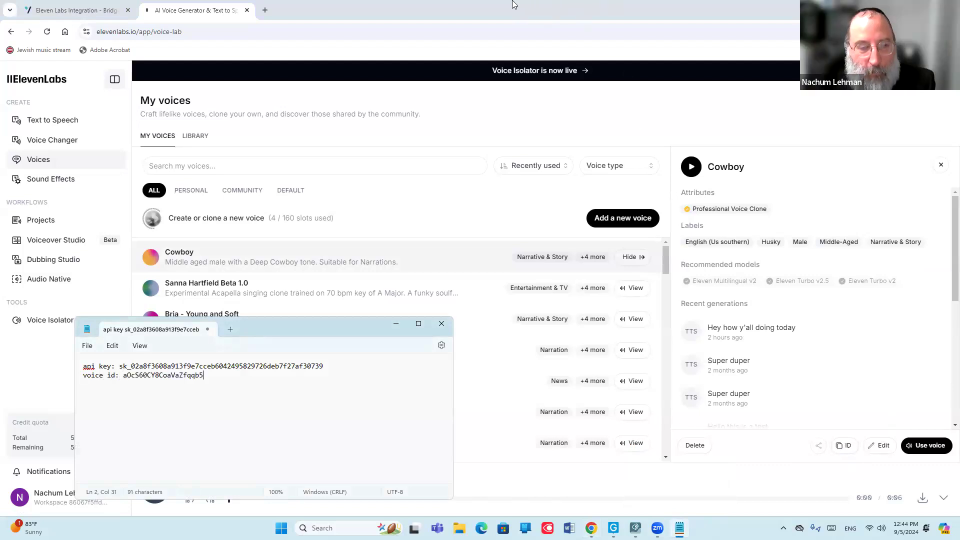
key("Return")
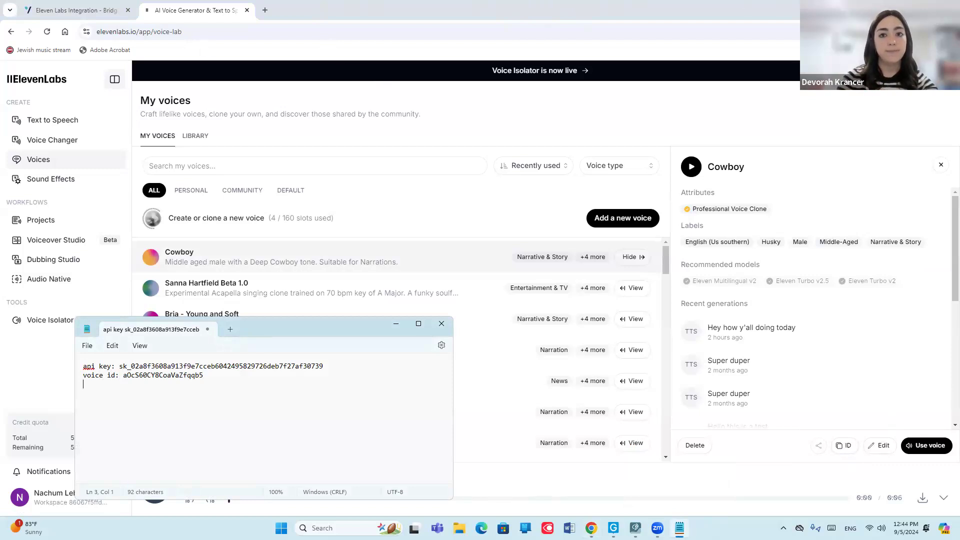
Switch to Grid 3, open the Alpha Core grid set and start editing its QWERTY keyboard grid.
left_click(948, 8)
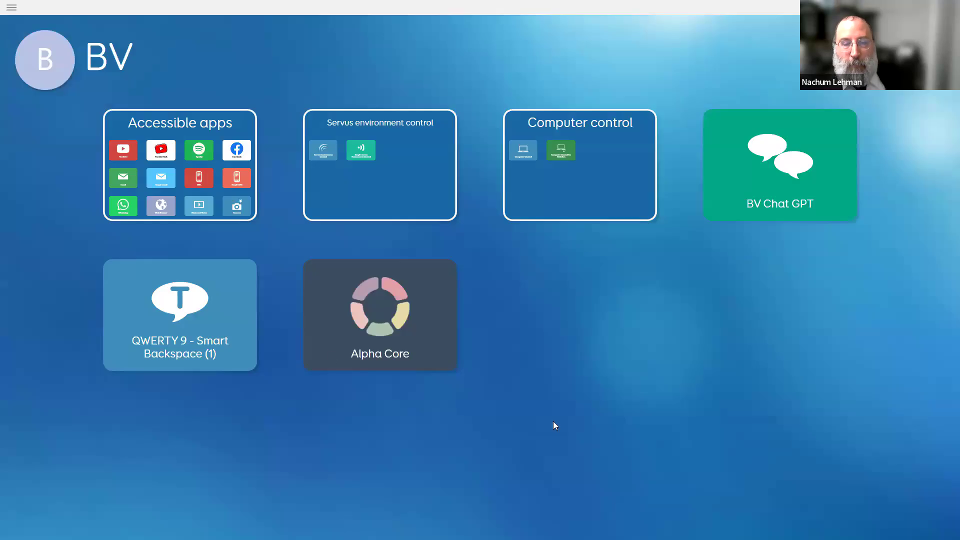
left_click(332, 331)
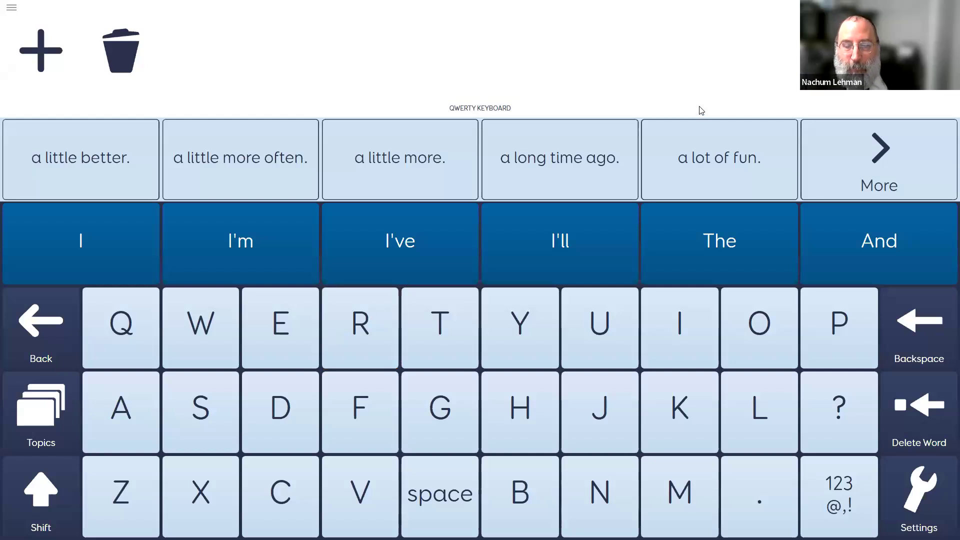
key("F11")
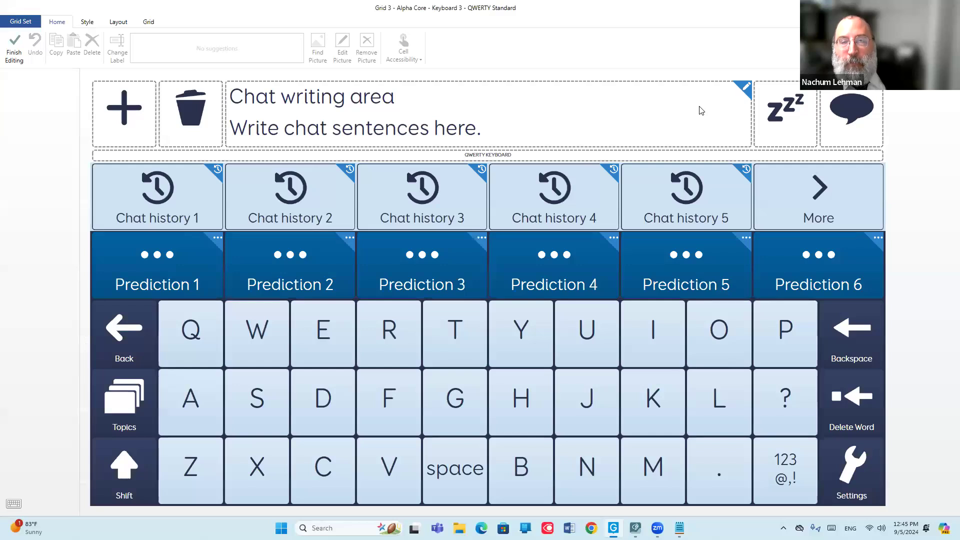
Narrow the chat writing area by one column and move the Rest cell into the freed space beside it.
left_click(701, 110)
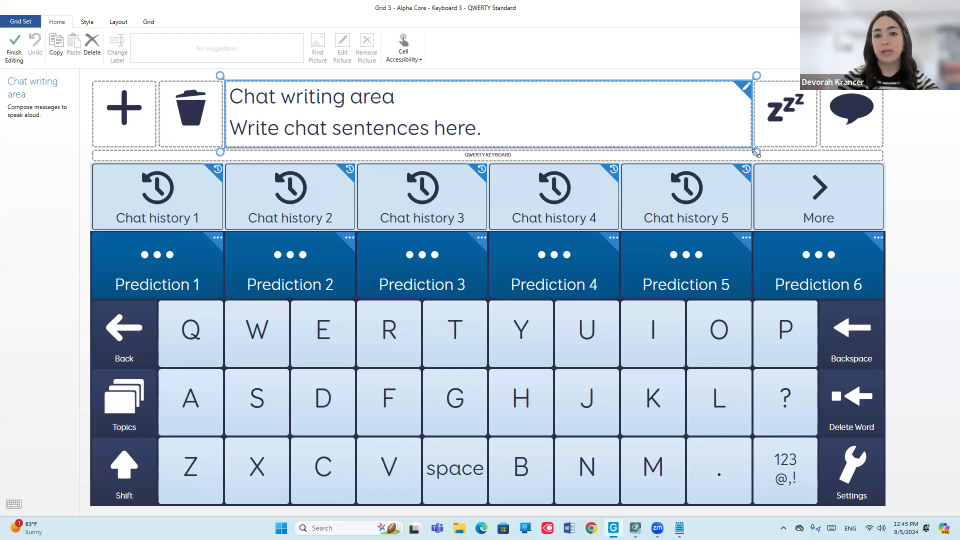
left_click_drag(756, 151, 689, 146)
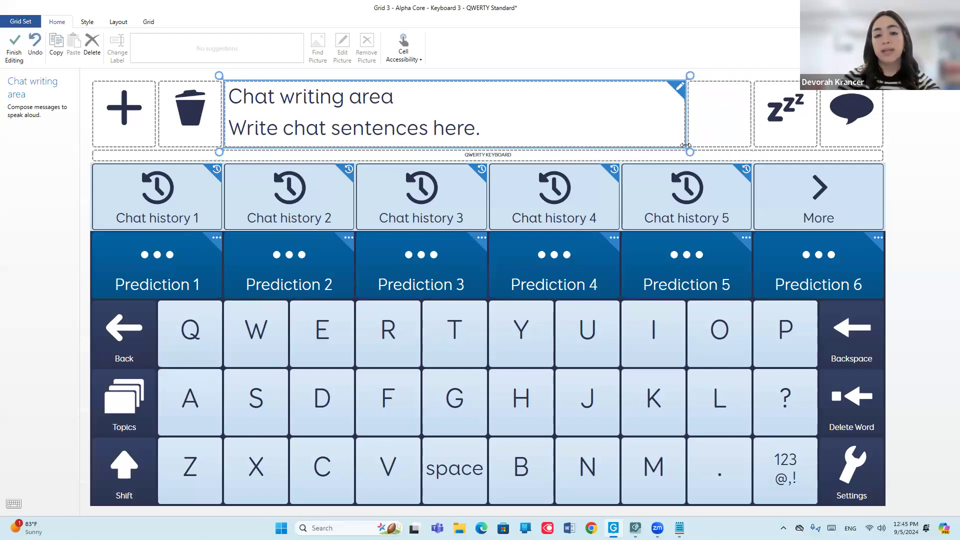
left_click(783, 134)
left_click_drag(785, 132, 724, 130)
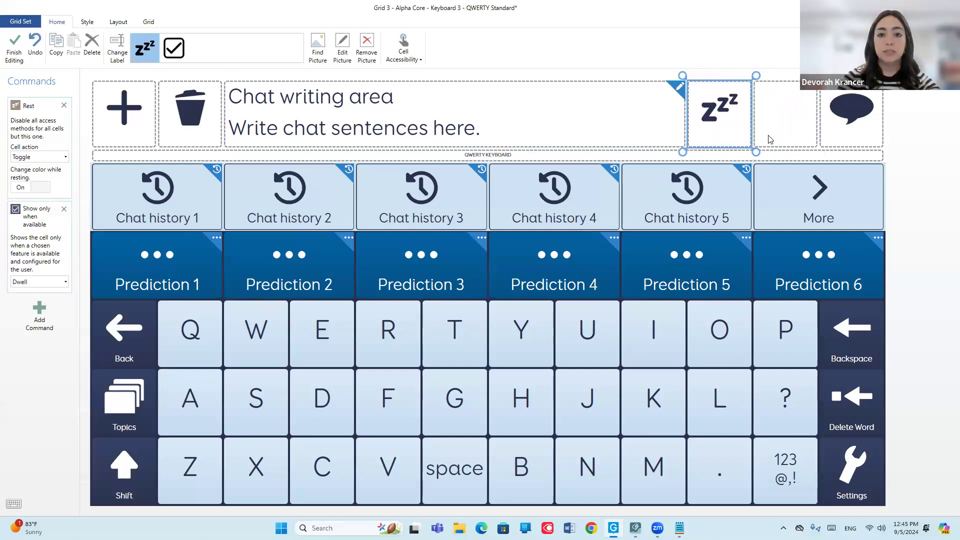
Label the empty cell between the Rest and speech bubble cells "Eleven Labs Speak".
left_click(794, 124)
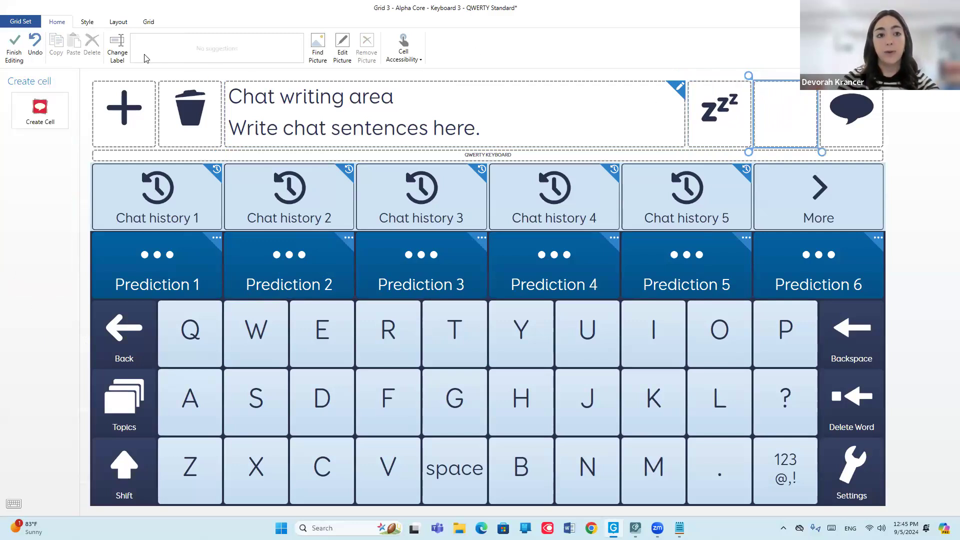
left_click(117, 50)
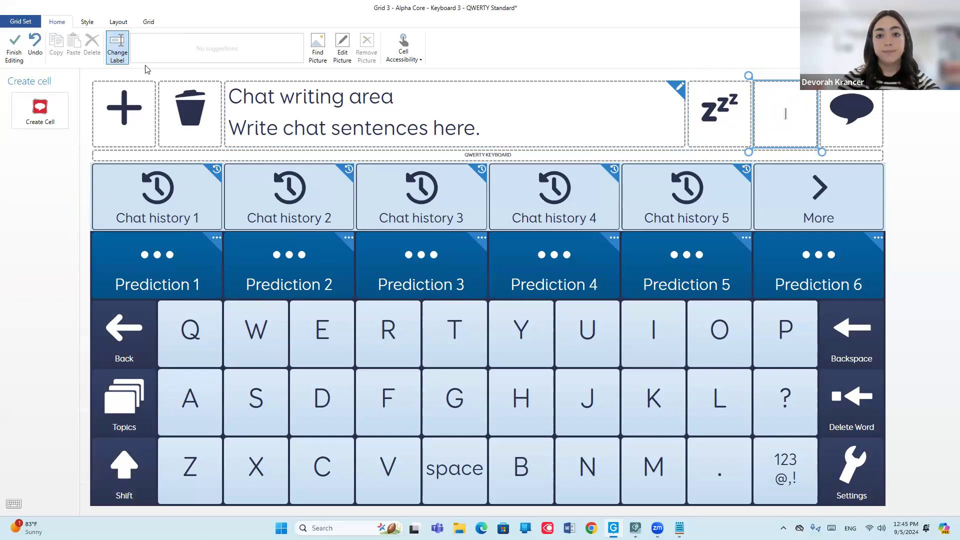
type("Eleven Labs Speak")
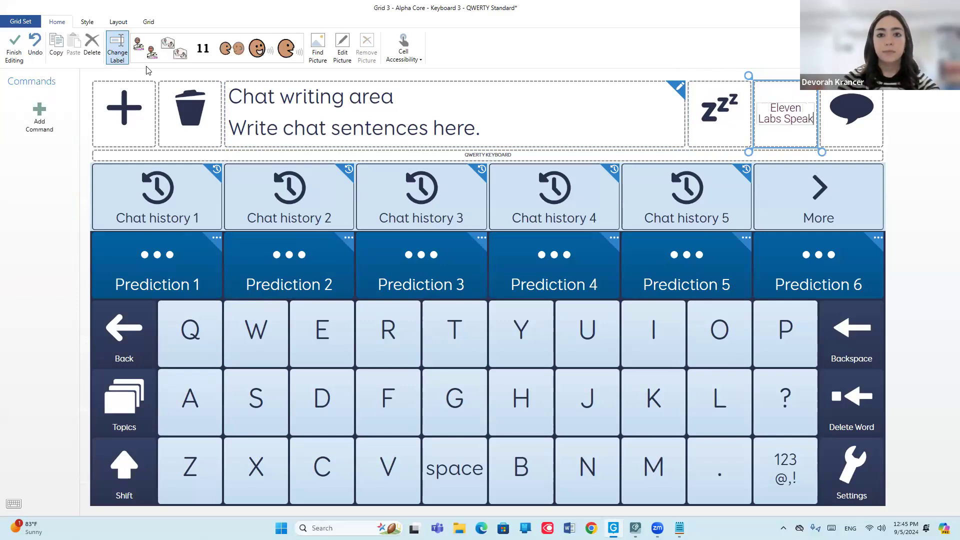
key("Return")
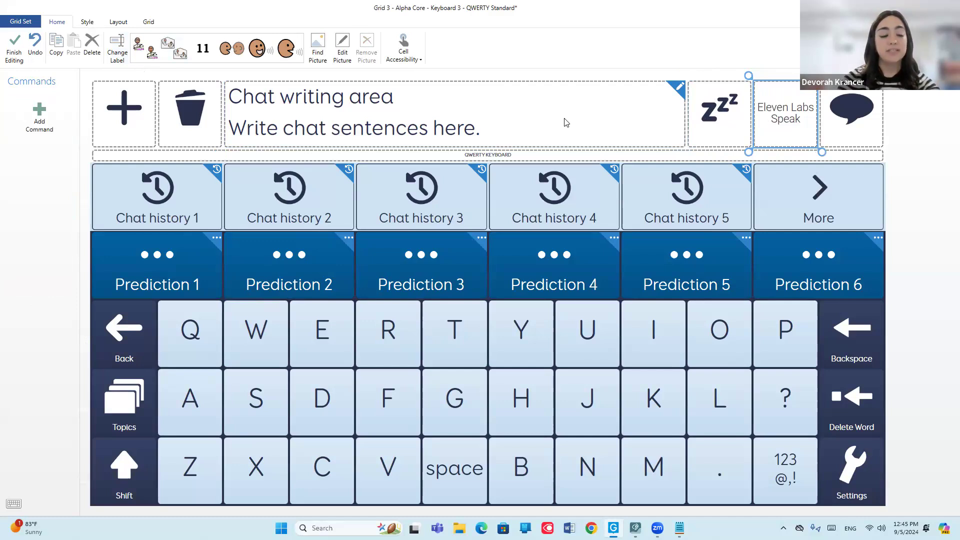
Search the commands for "copy" and add the Copy command to the Eleven Labs Speak cell.
left_click(41, 118)
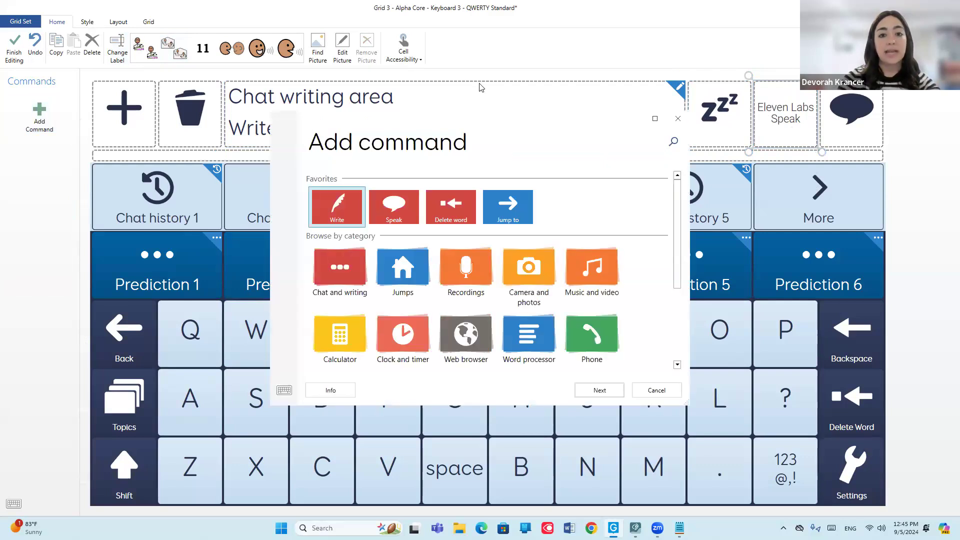
left_click(672, 141)
type("copy")
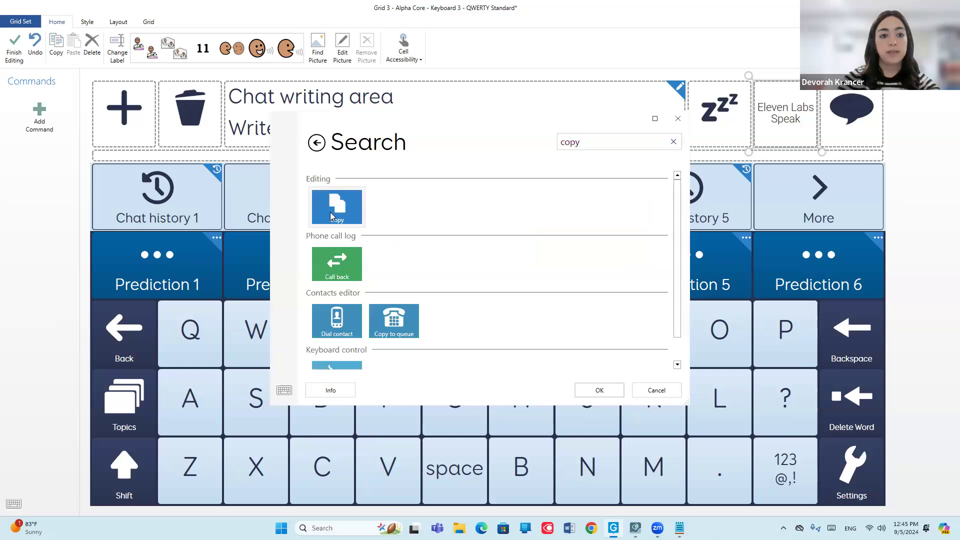
double_click(330, 216)
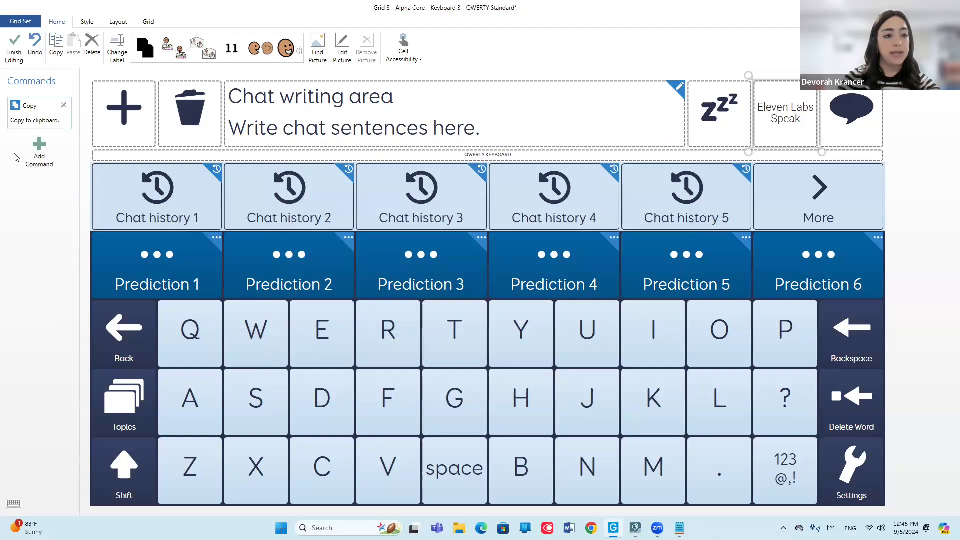
Search the commands for "run" and choose Start program as the cell's second command.
left_click(36, 153)
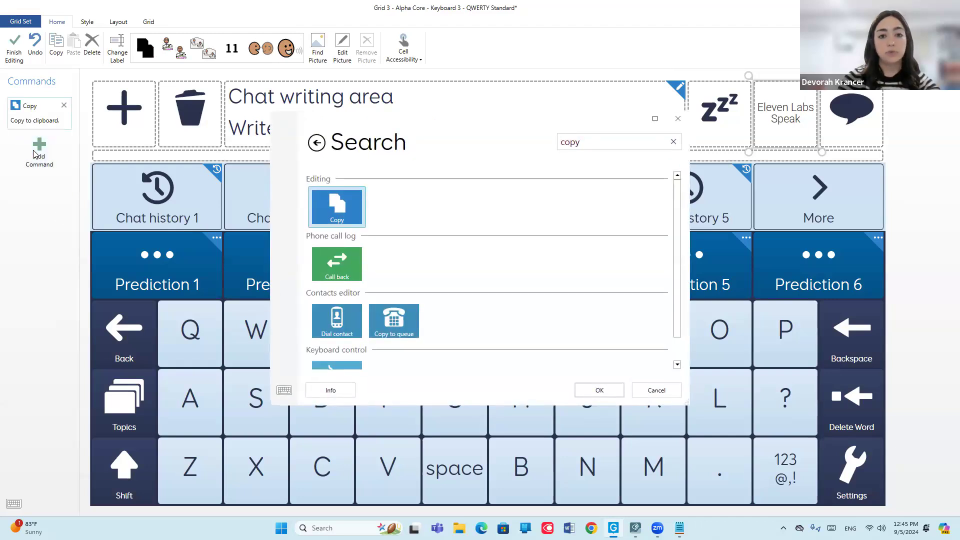
left_click_drag(613, 138, 535, 146)
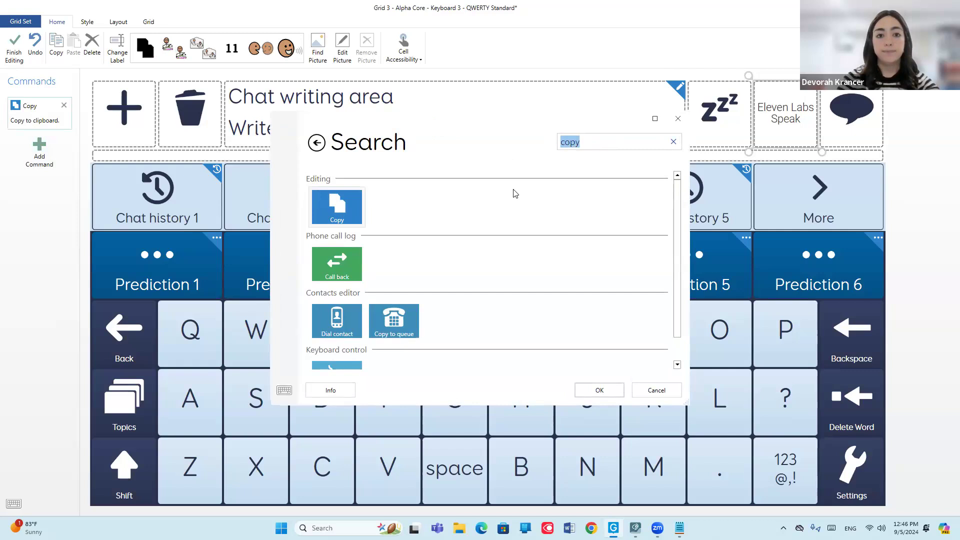
type("run")
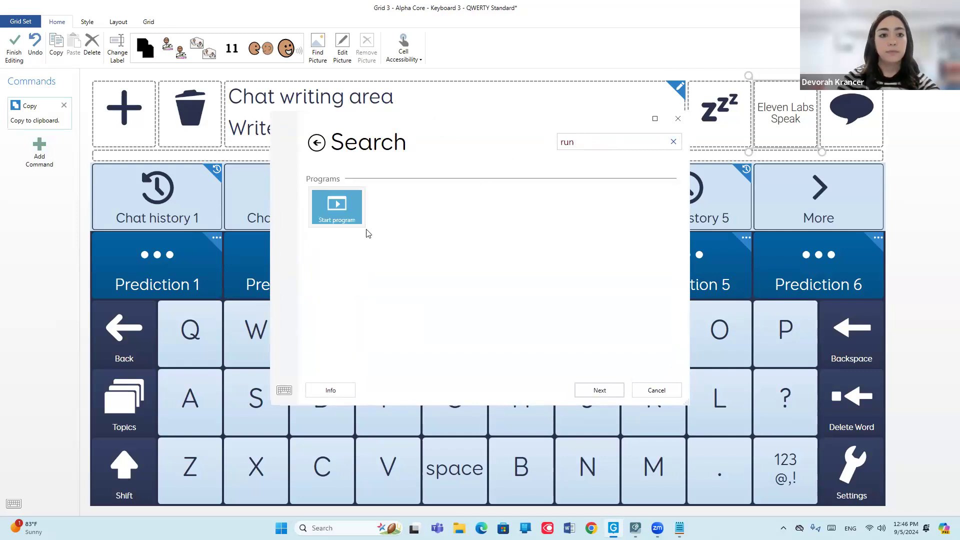
left_click(330, 211)
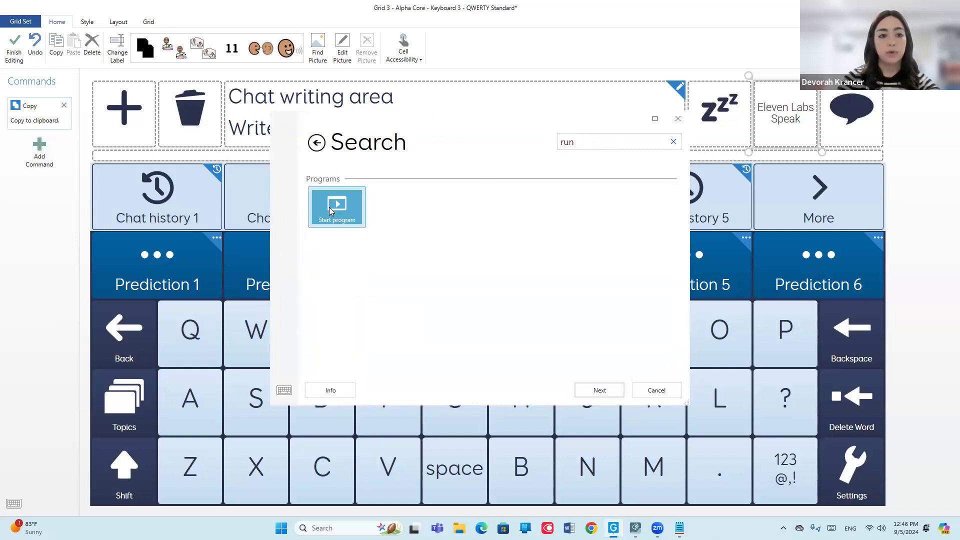
left_click(601, 393)
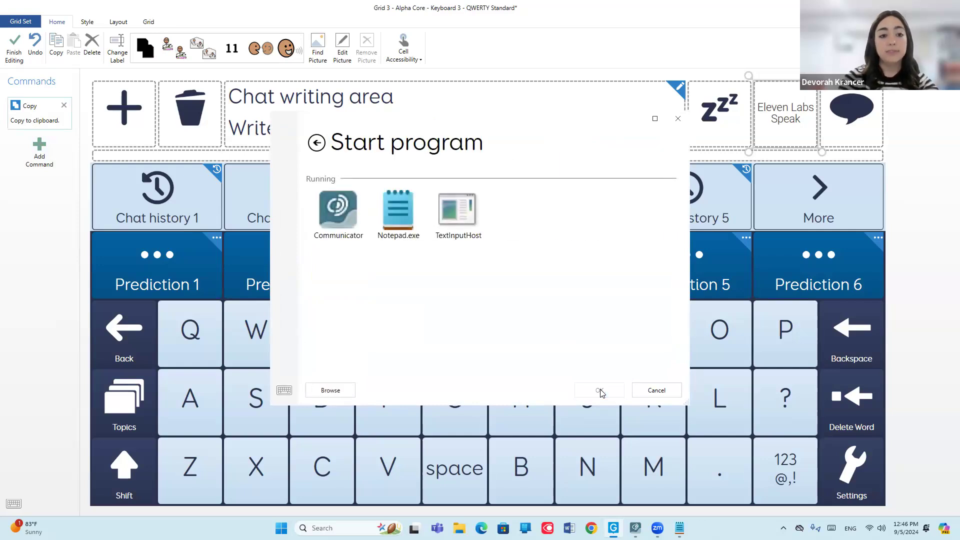
Set the program to start to Eleven Labs.exe from the Bridging Voice folder in C:\Program Files (x86).
left_click(330, 391)
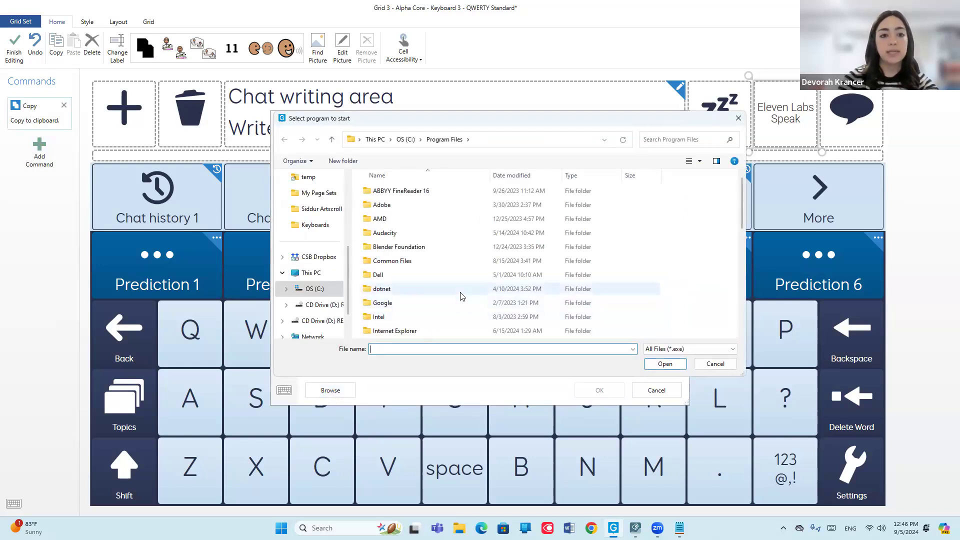
left_click(405, 140)
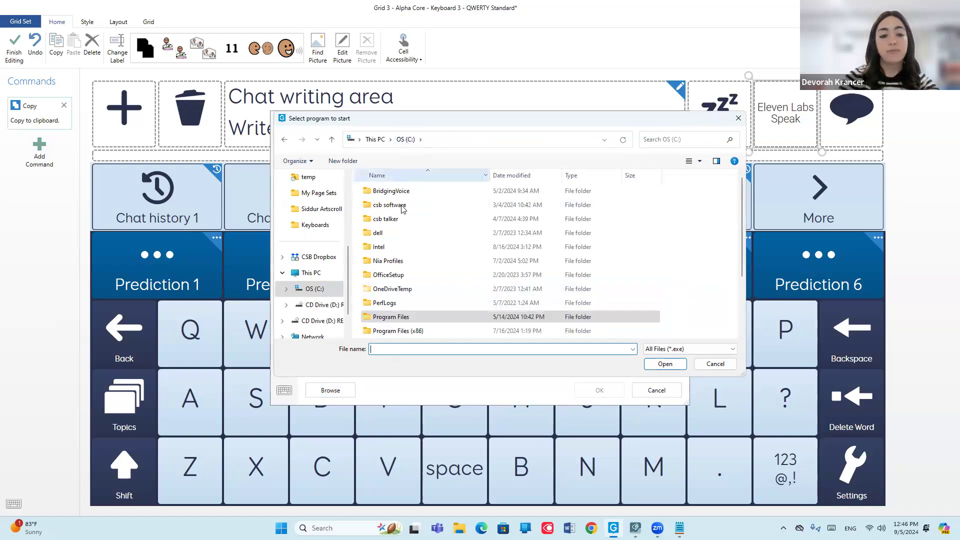
left_click(408, 332)
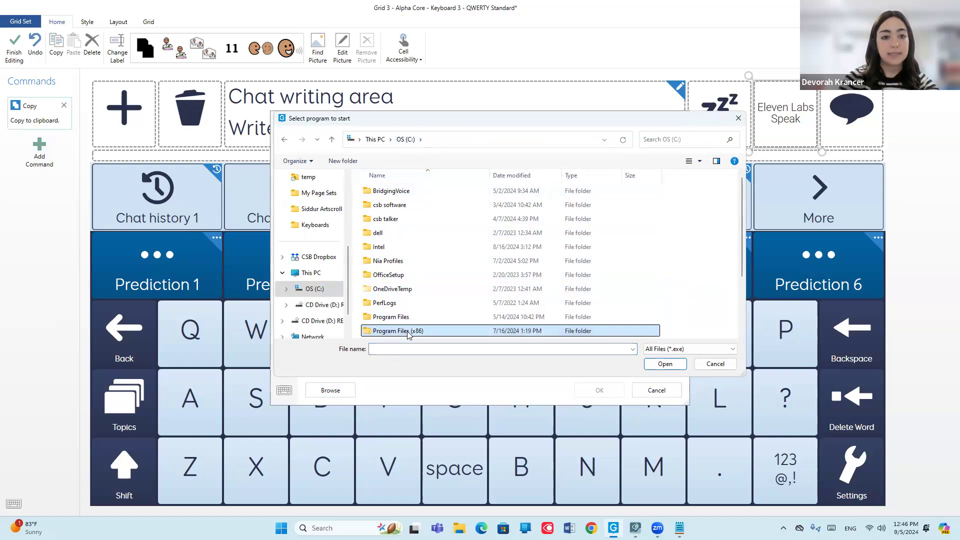
double_click(409, 331)
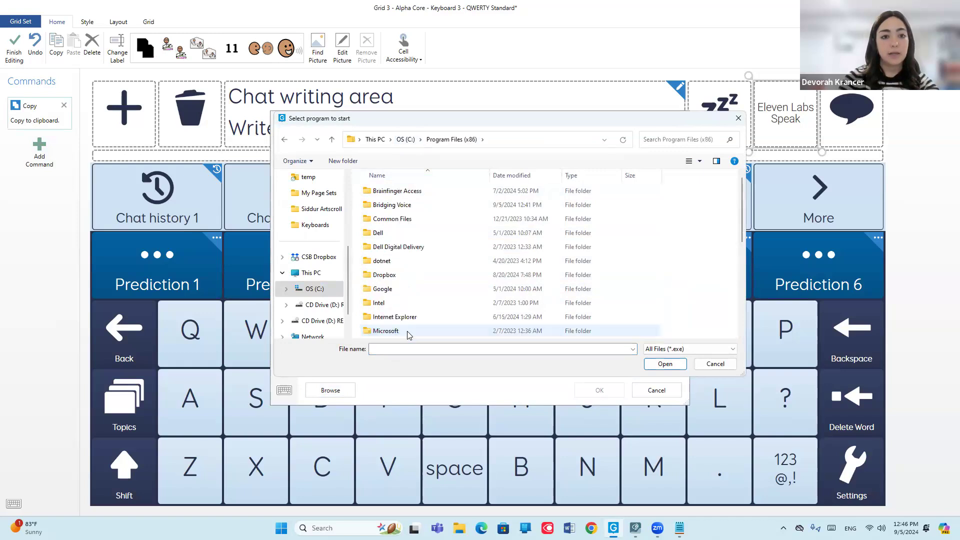
double_click(398, 207)
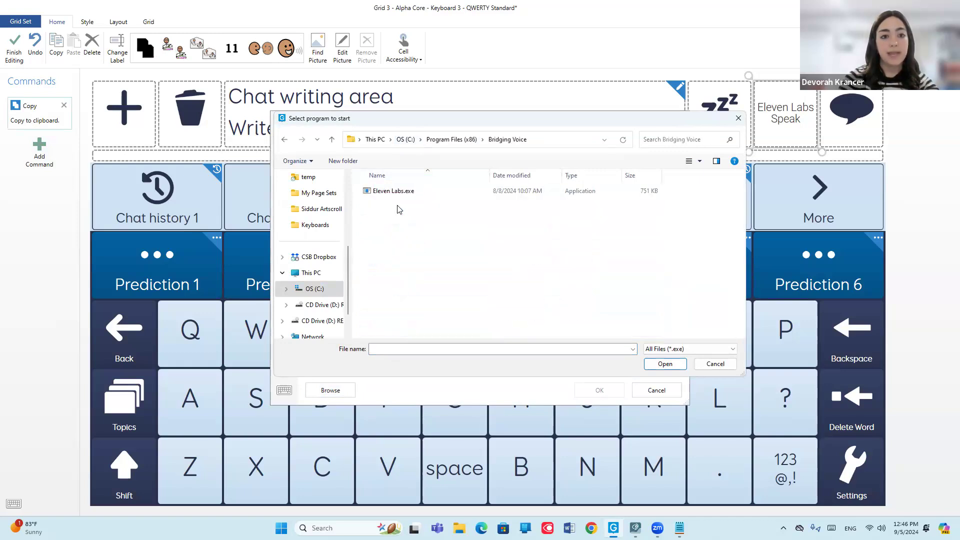
double_click(395, 192)
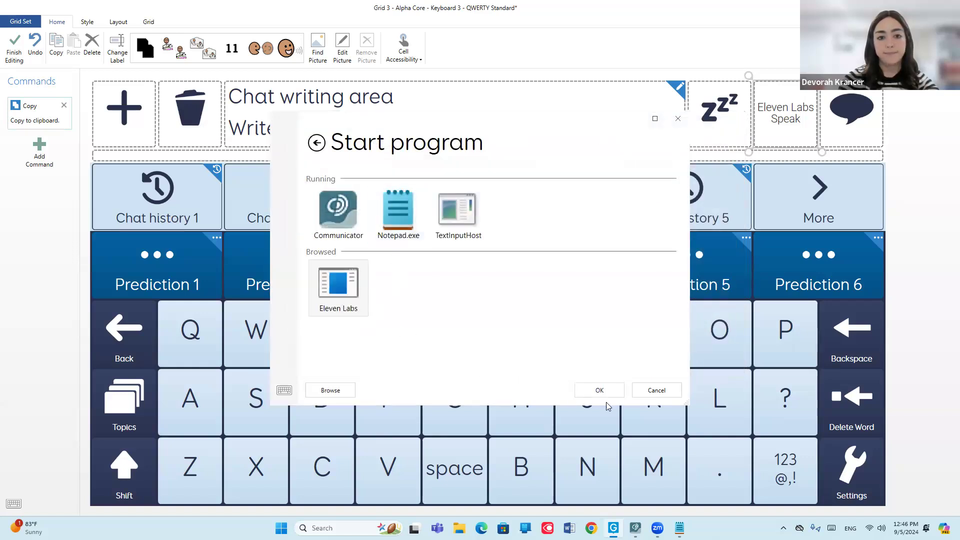
left_click(600, 390)
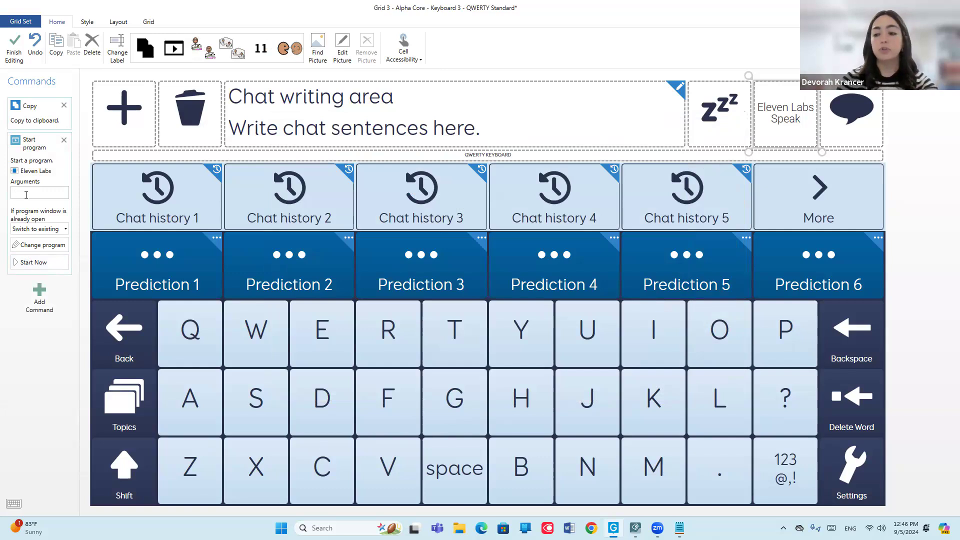
Copy the voice ID from the Notepad note and paste it into the Start program command's arguments.
left_click(679, 528)
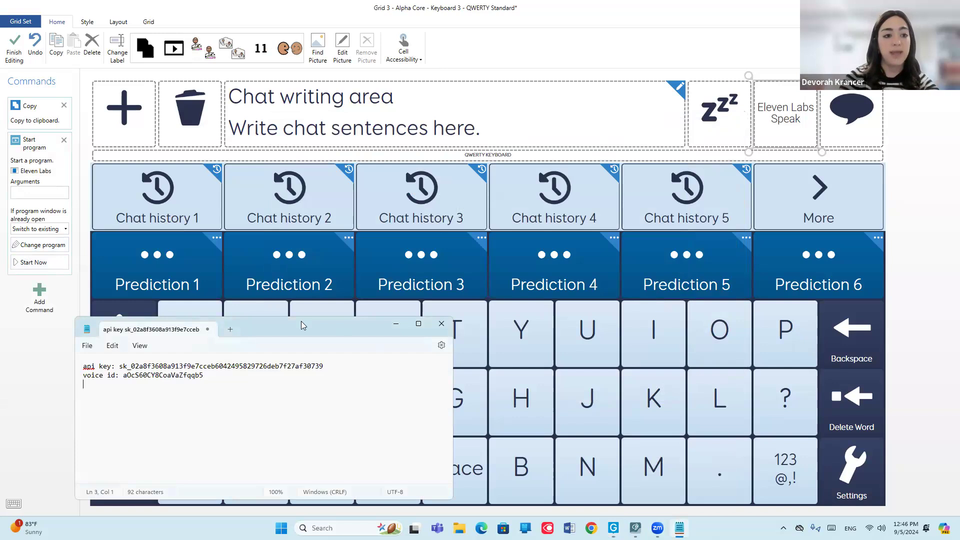
left_click_drag(310, 324, 486, 269)
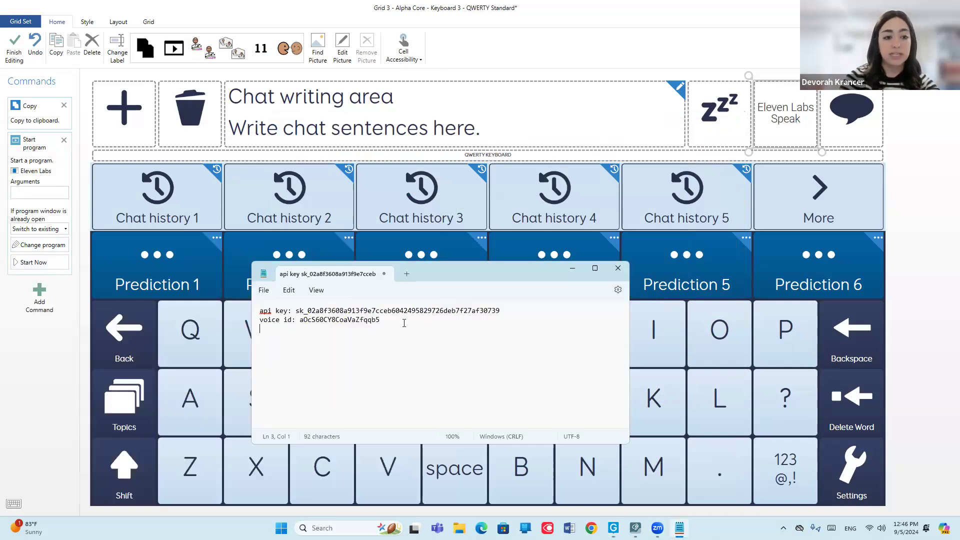
left_click_drag(380, 320, 299, 323)
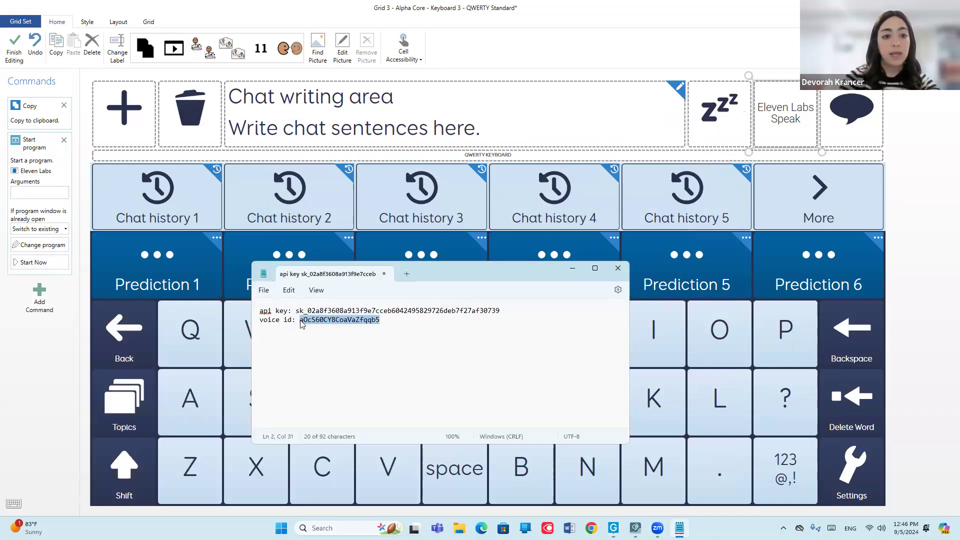
right_click(320, 321)
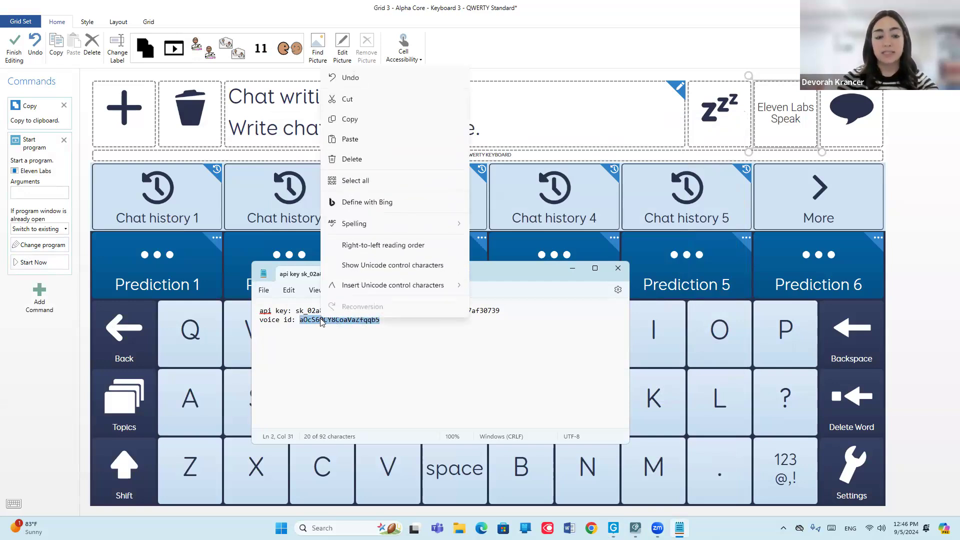
left_click(373, 120)
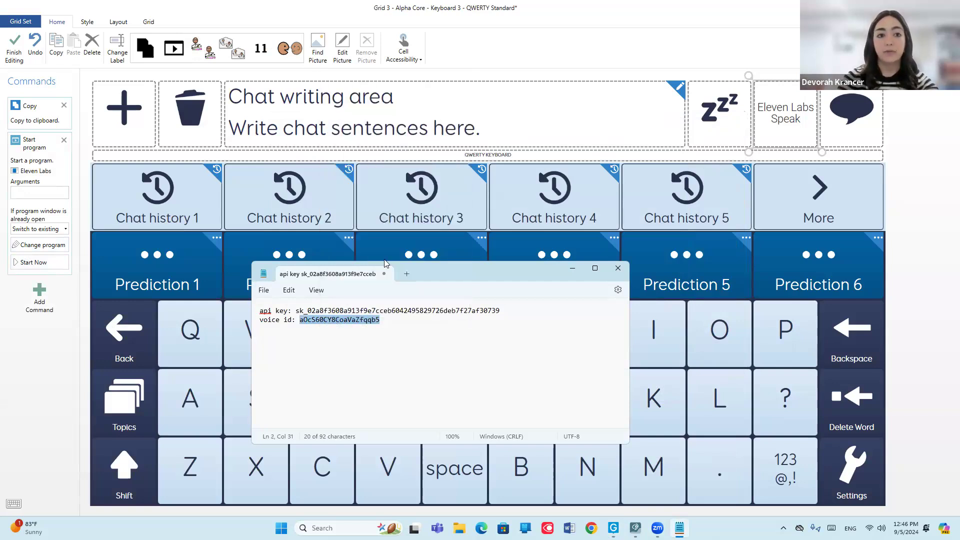
left_click(38, 198)
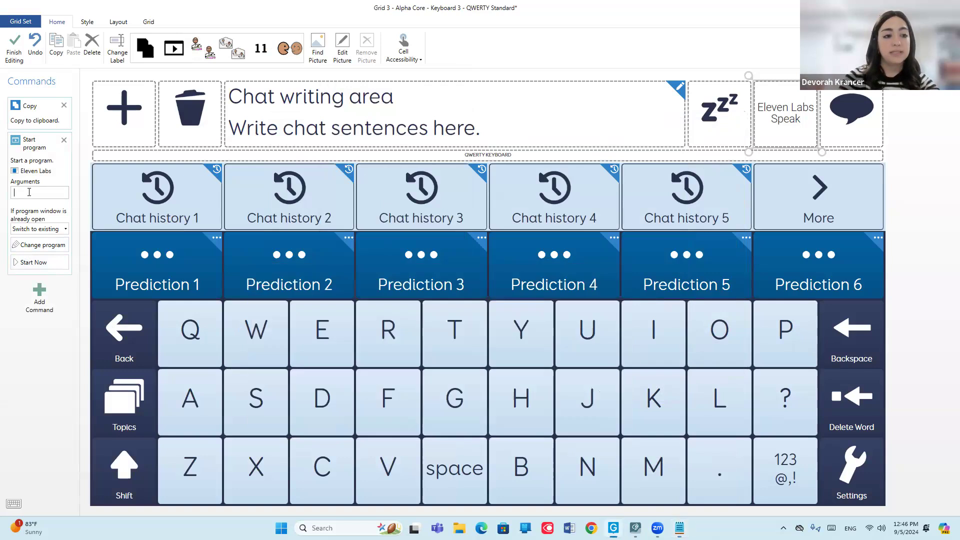
key("ctrl+v")
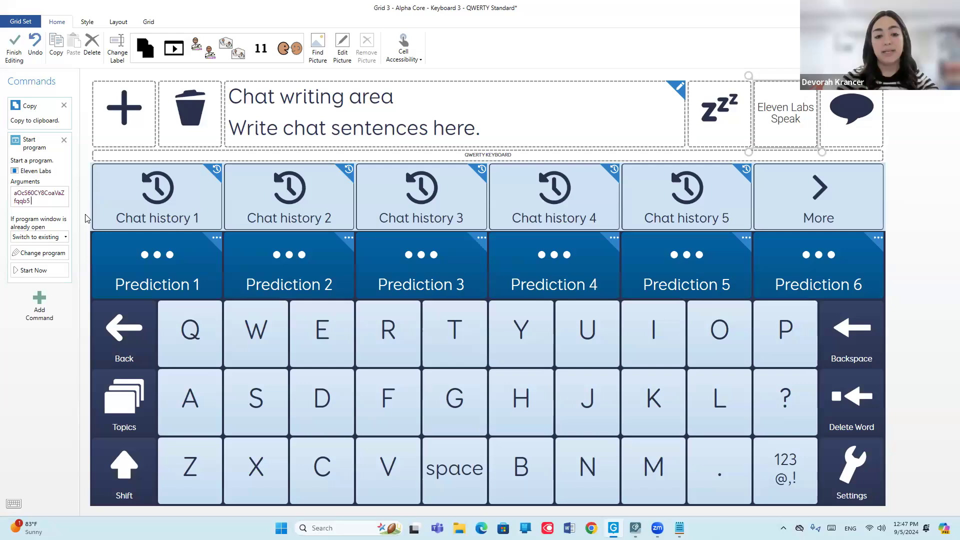
Copy the API key from the Notepad note and paste it after the voice ID in the Start program arguments.
key("alt+Tab")
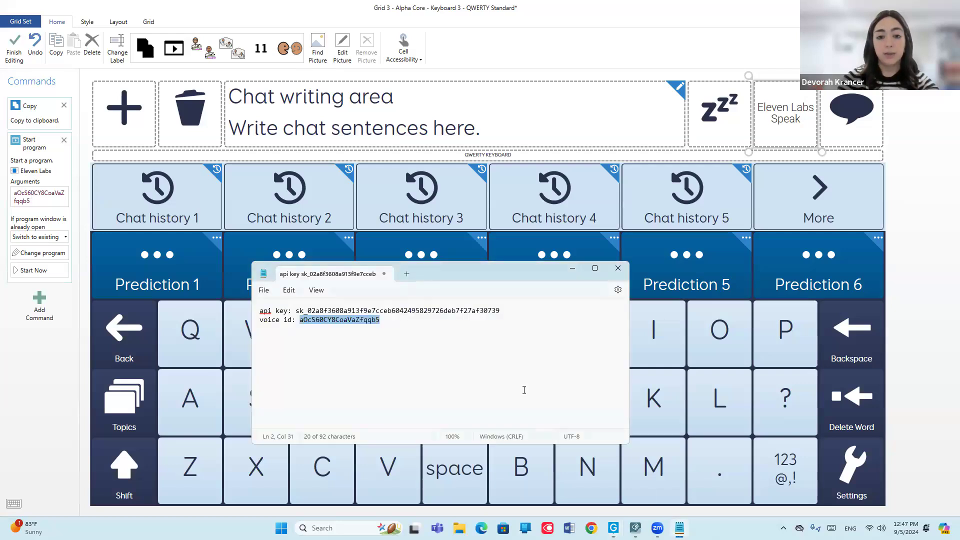
left_click_drag(499, 317, 299, 313)
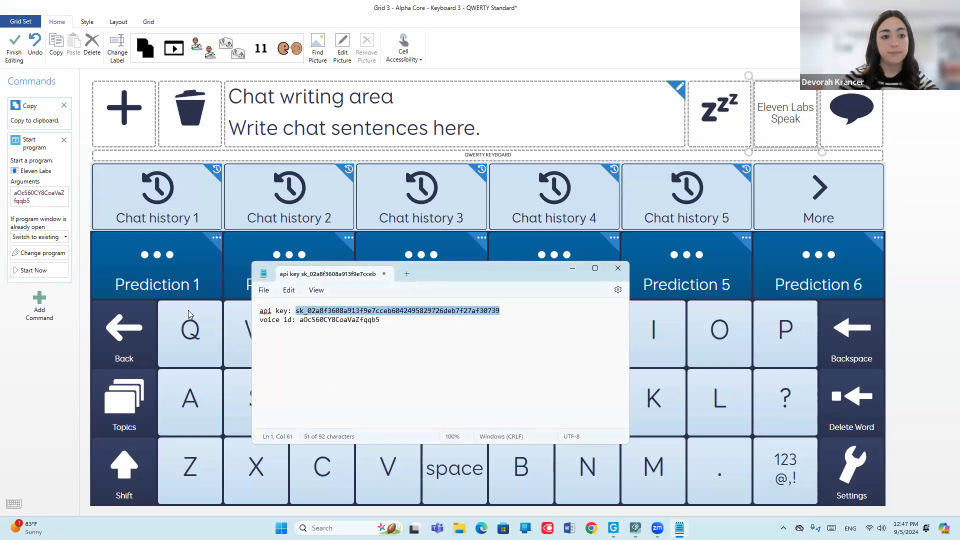
key("alt+Tab")
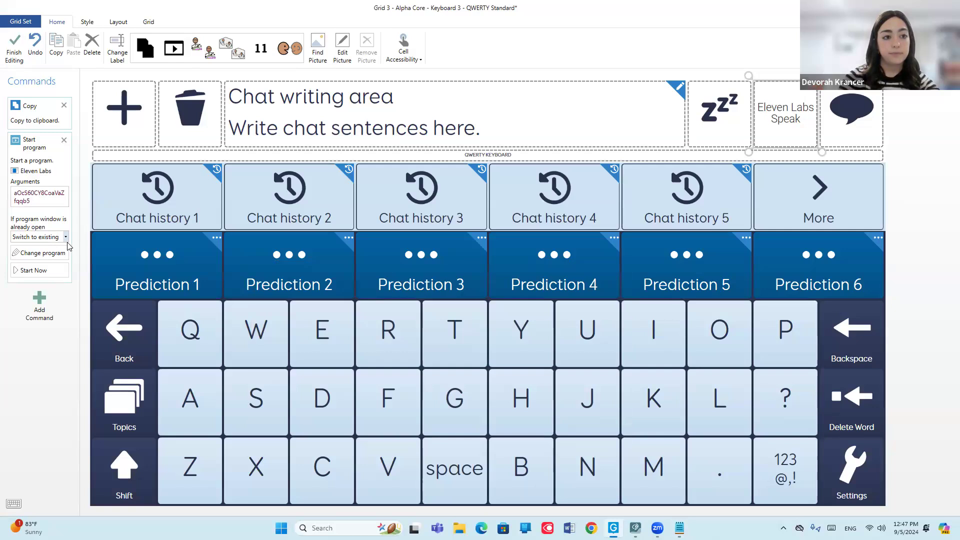
key("ctrl+v")
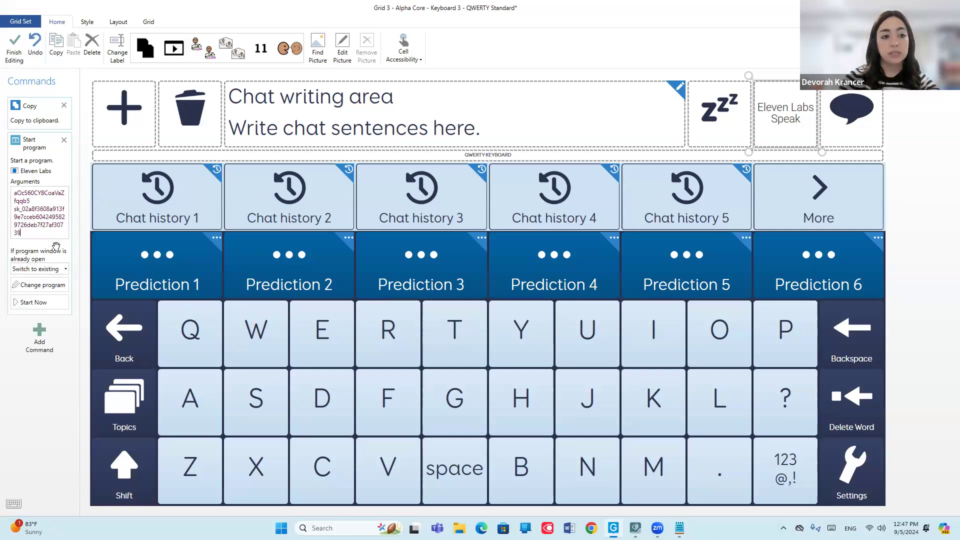
Set the already-open program window option to Start new, then finish editing and save the changes to the Alpha Core grid set.
left_click(48, 269)
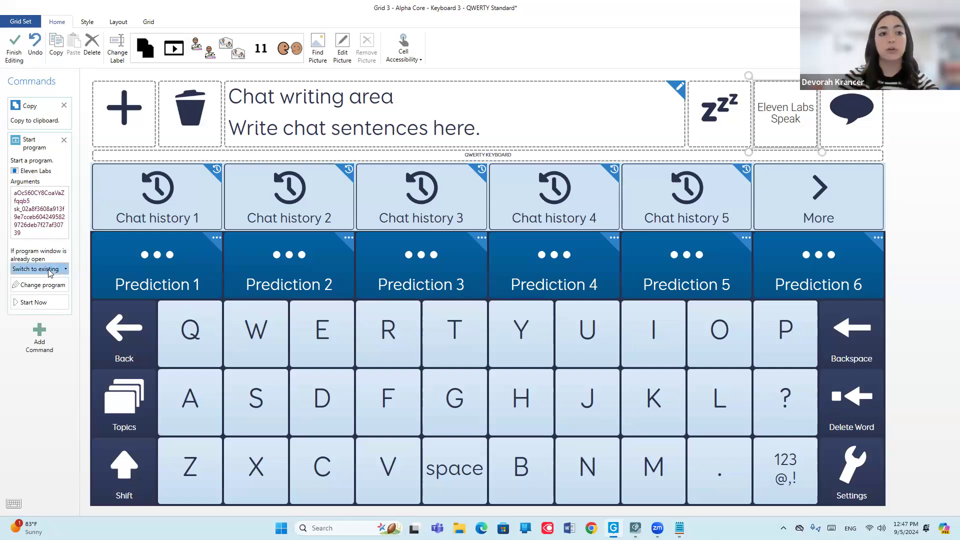
left_click(36, 293)
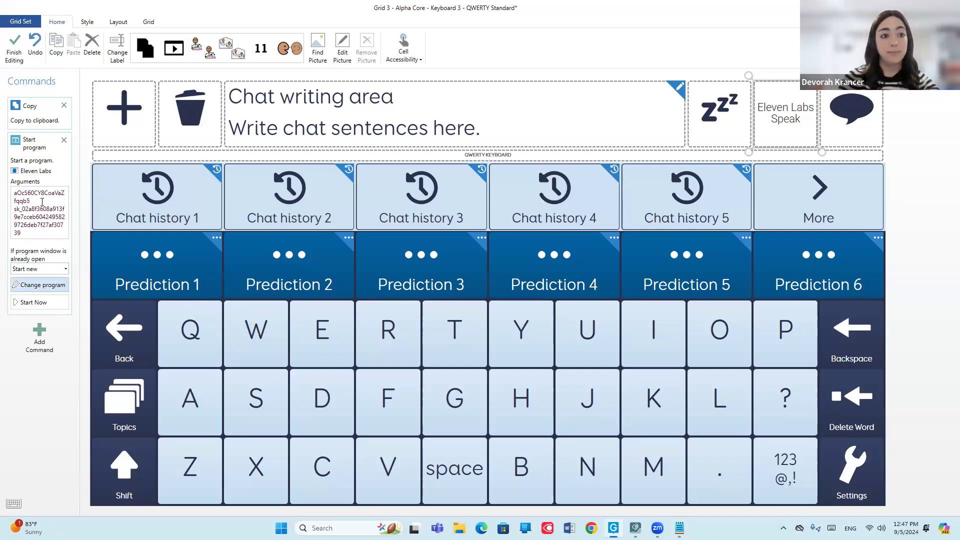
left_click(13, 46)
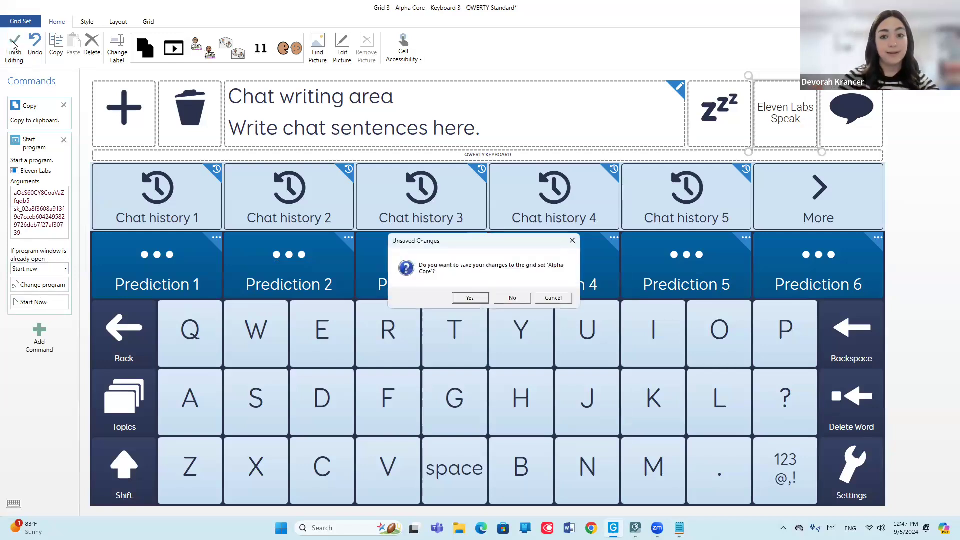
left_click(469, 299)
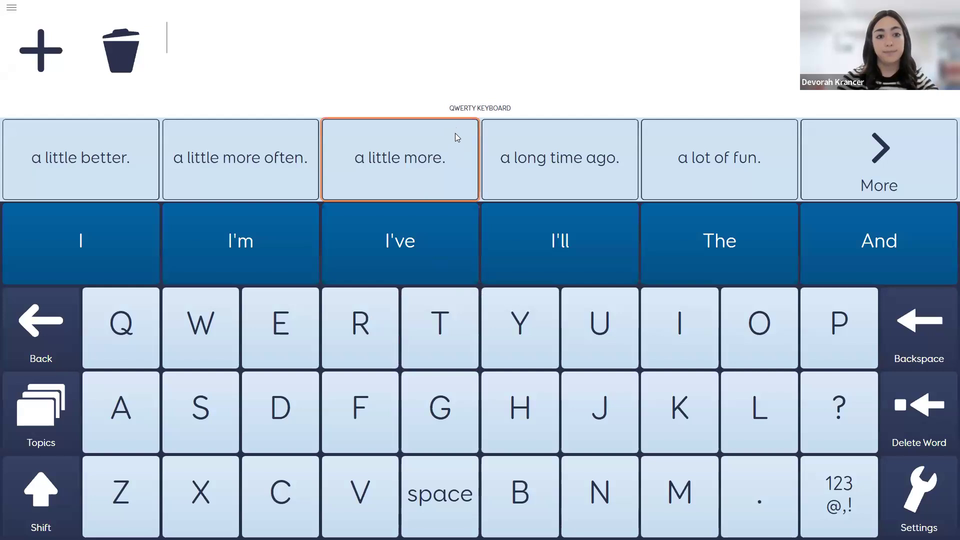
Write "hello this is a test" in the chat area and test speaking it.
type("hello this is a test")
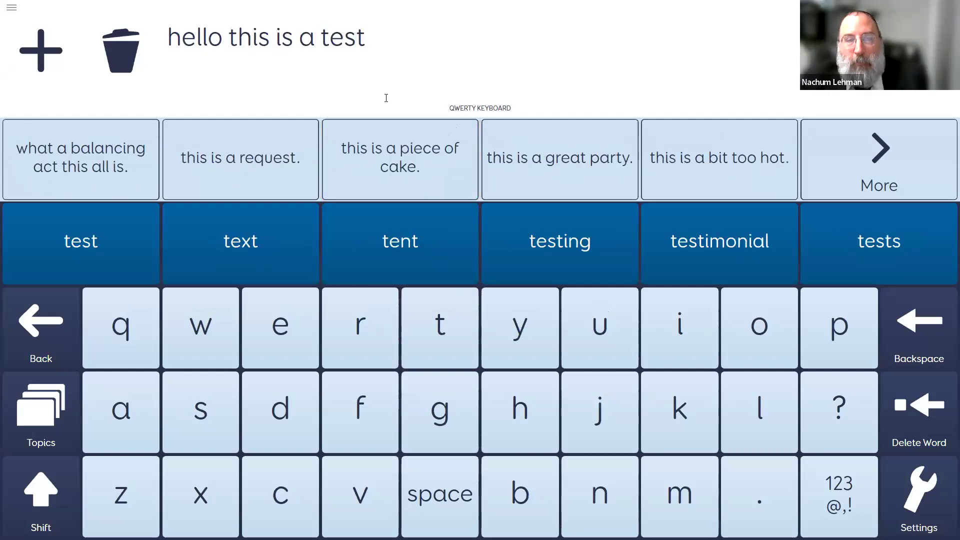
left_click(919, 60)
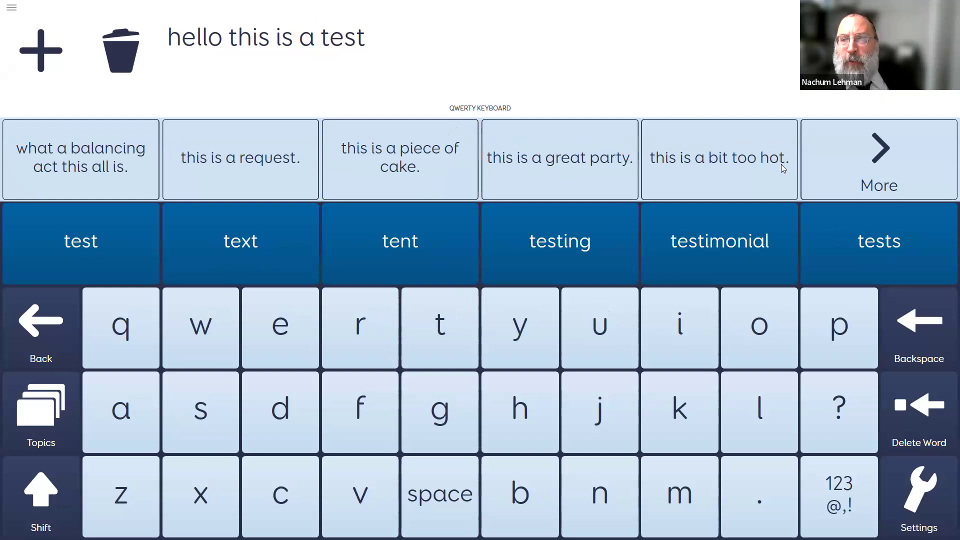
left_click(782, 178)
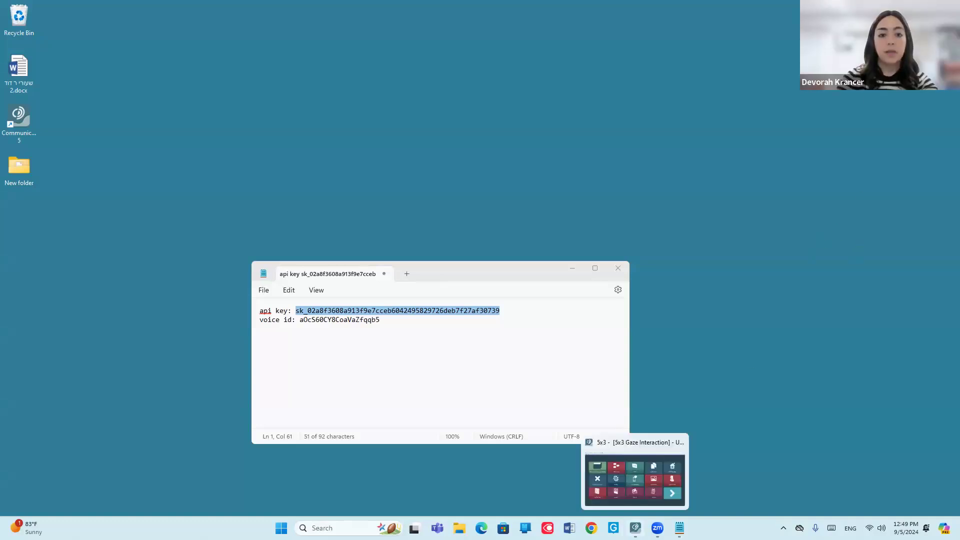
Switch to Communicator and open the Qwerty 10 for Message Banking page set for editing.
left_click(635, 528)
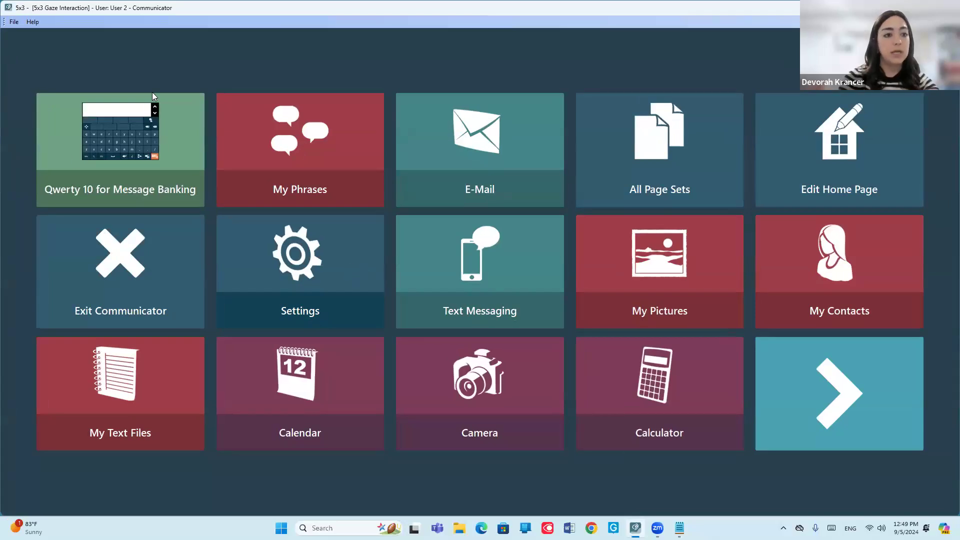
left_click(152, 123)
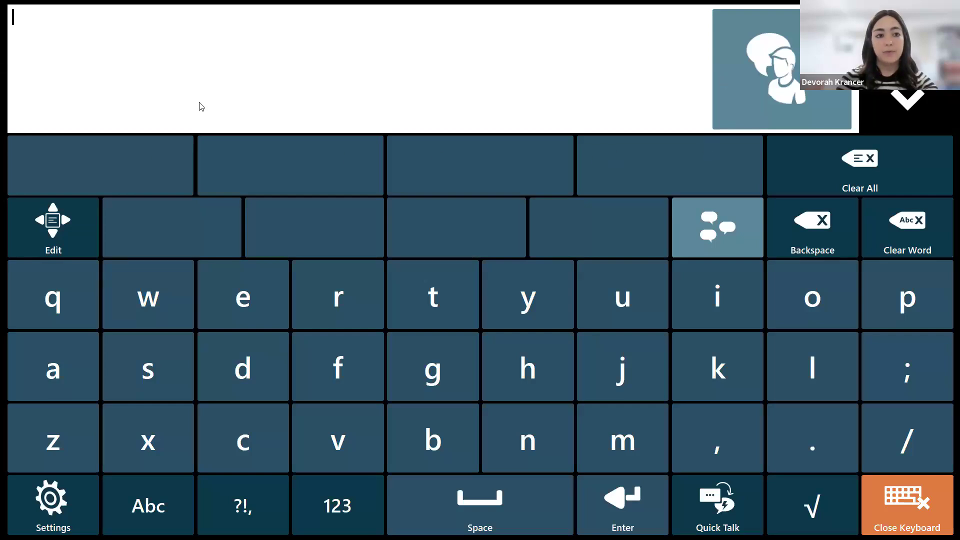
right_click(649, 85)
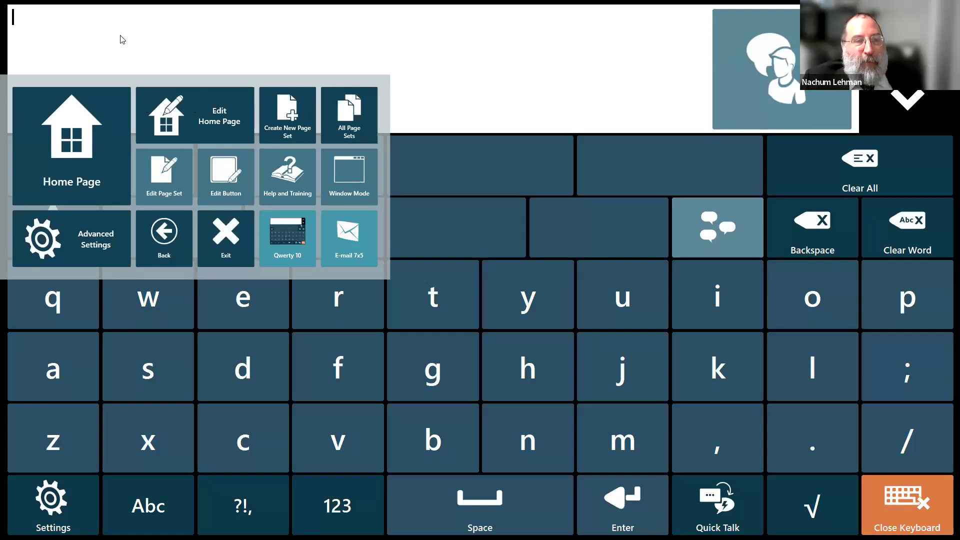
left_click(190, 188)
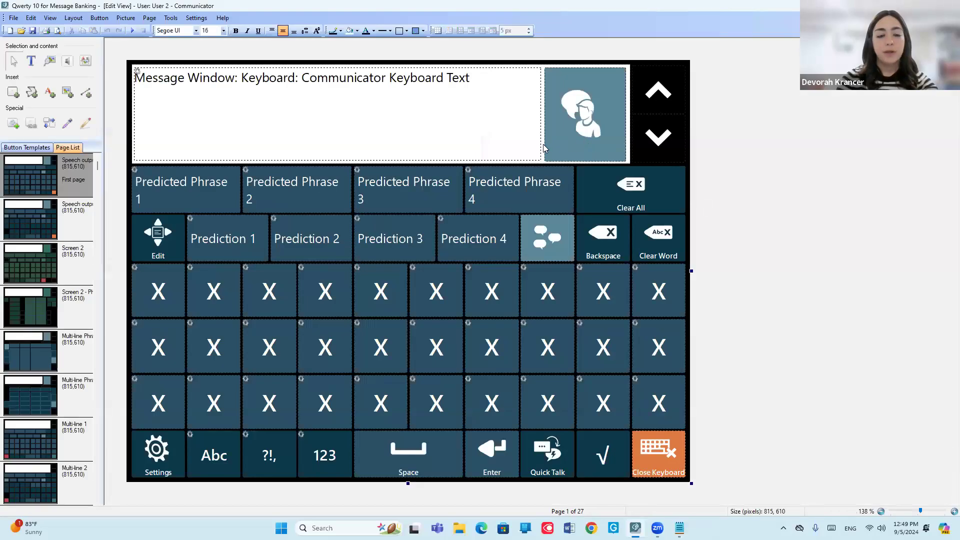
Narrow the message window from its speak-button side to free a button-wide gap beside the speak button.
left_click(598, 120)
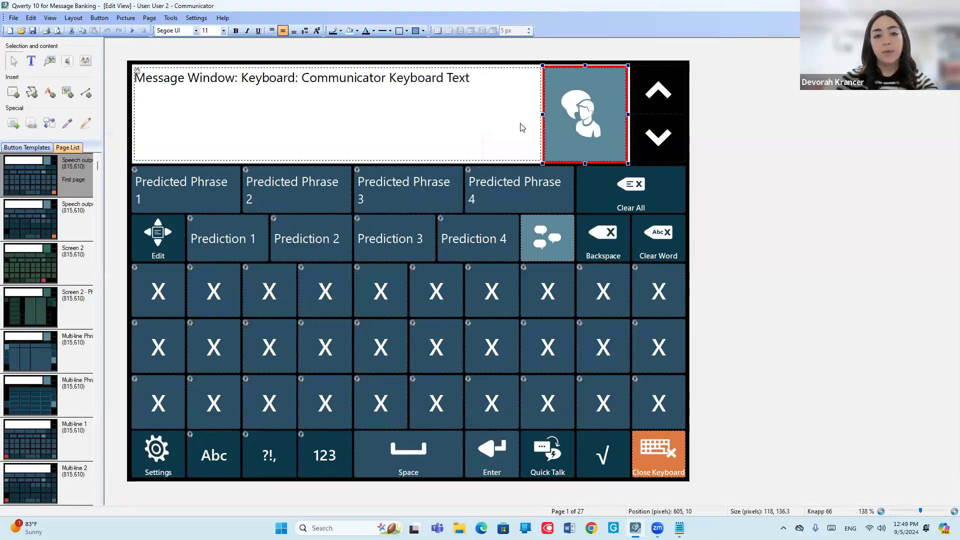
left_click(539, 117)
left_click_drag(544, 114, 450, 114)
Duplicate the speak button and place the copy in the gap between the message window and the original.
left_click(600, 119)
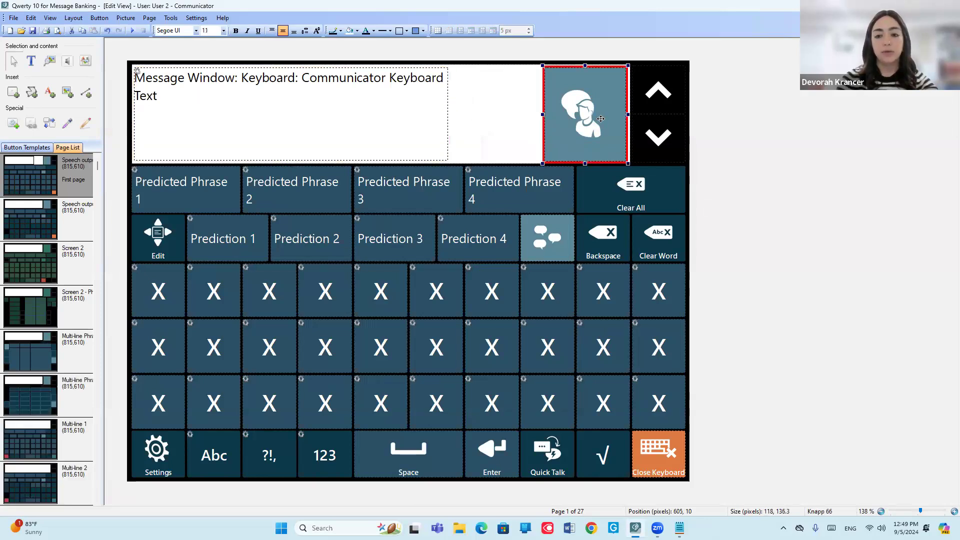
key("ctrl+c")
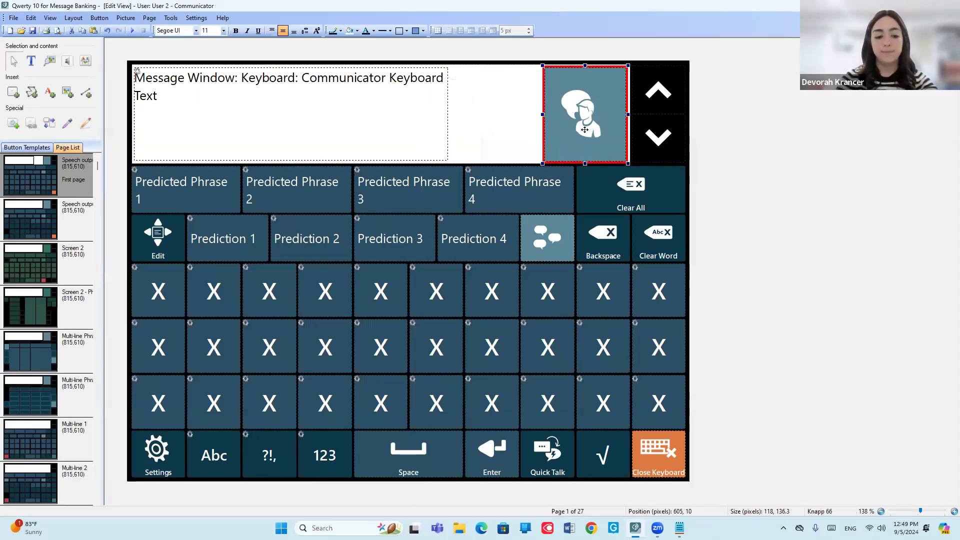
key("ctrl+v")
left_click_drag(584, 129, 495, 123)
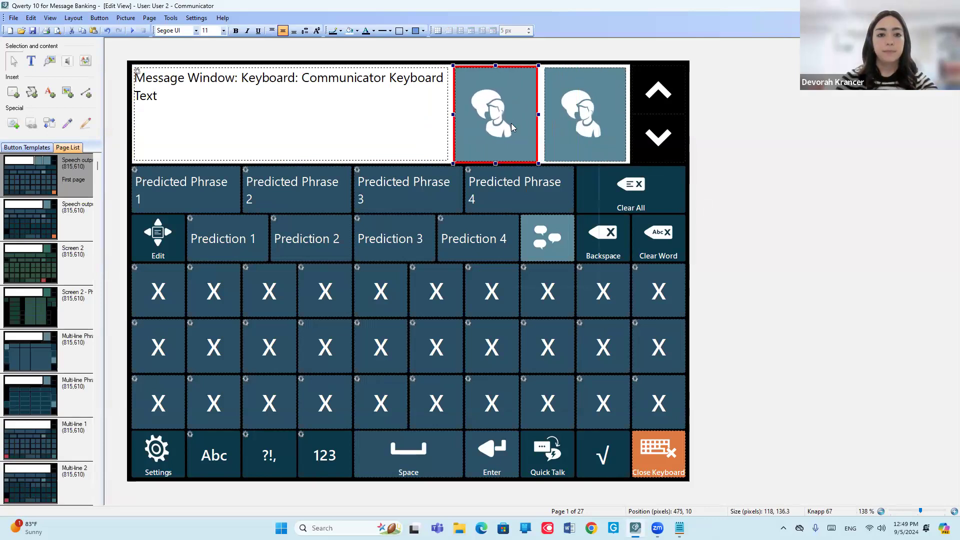
Remove the picture from the duplicated speak button and label it "Eleven Labs Speak".
right_click(511, 124)
mouse_move(577, 245)
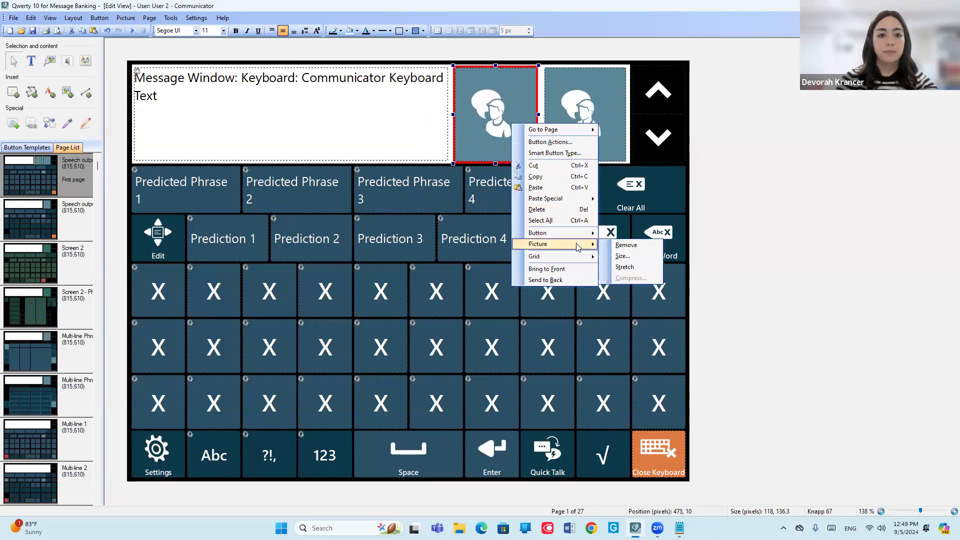
left_click(626, 245)
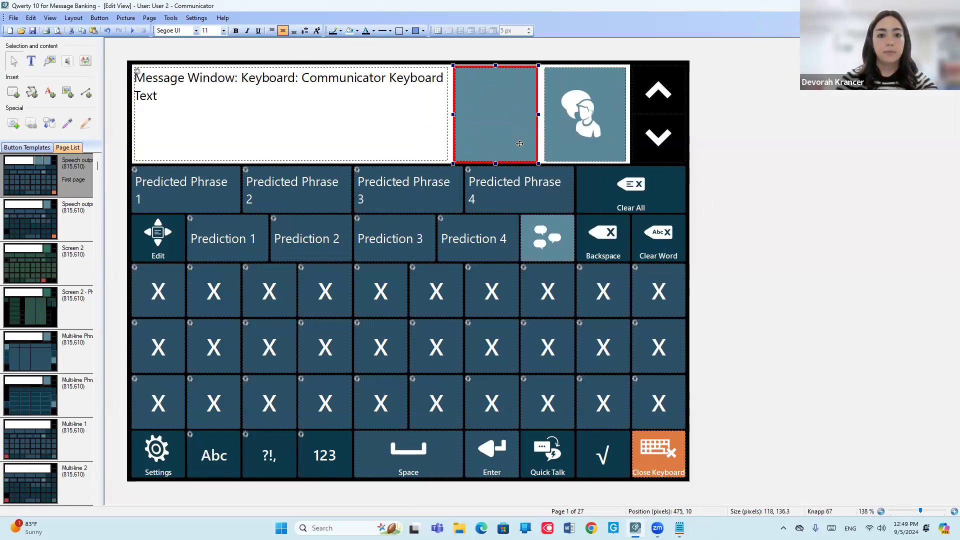
left_click(31, 61)
type("El")
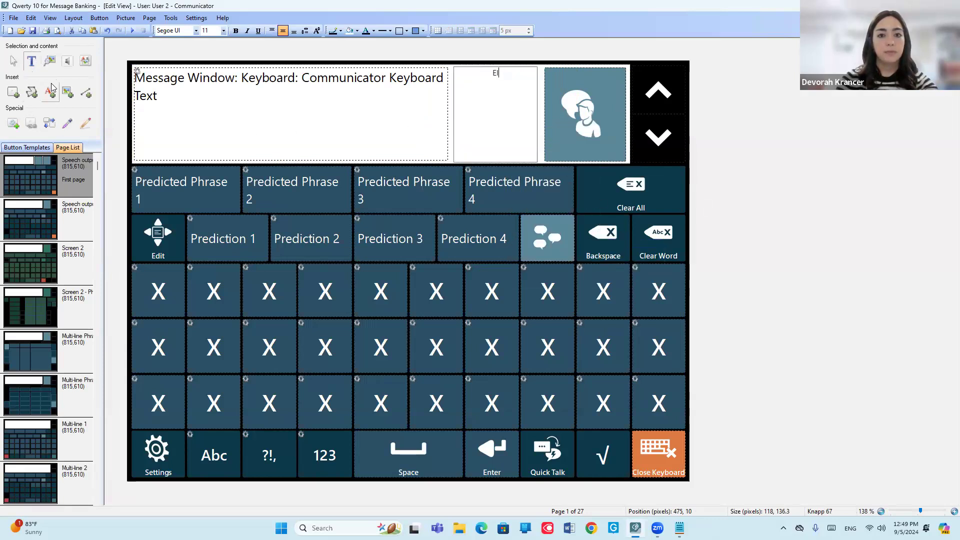
type("even ")
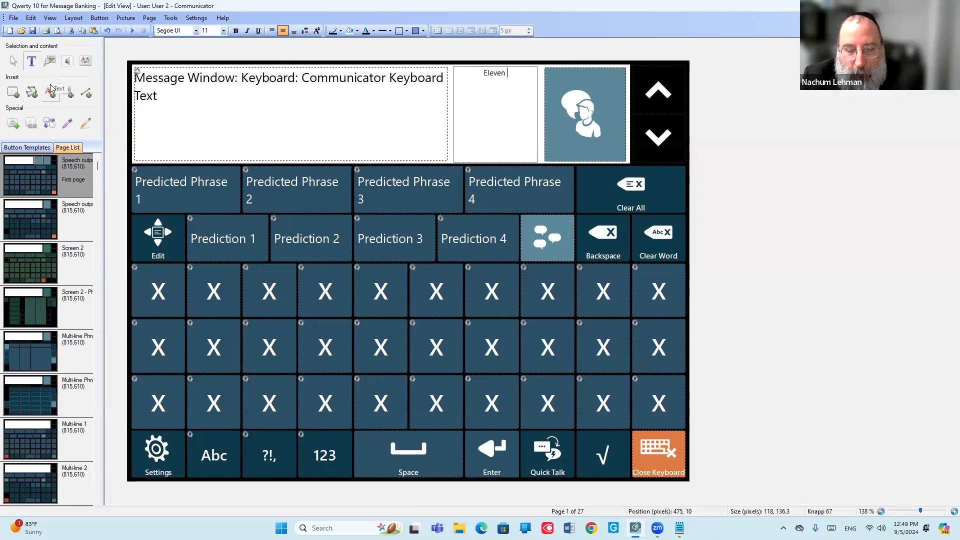
type("Labs Speak")
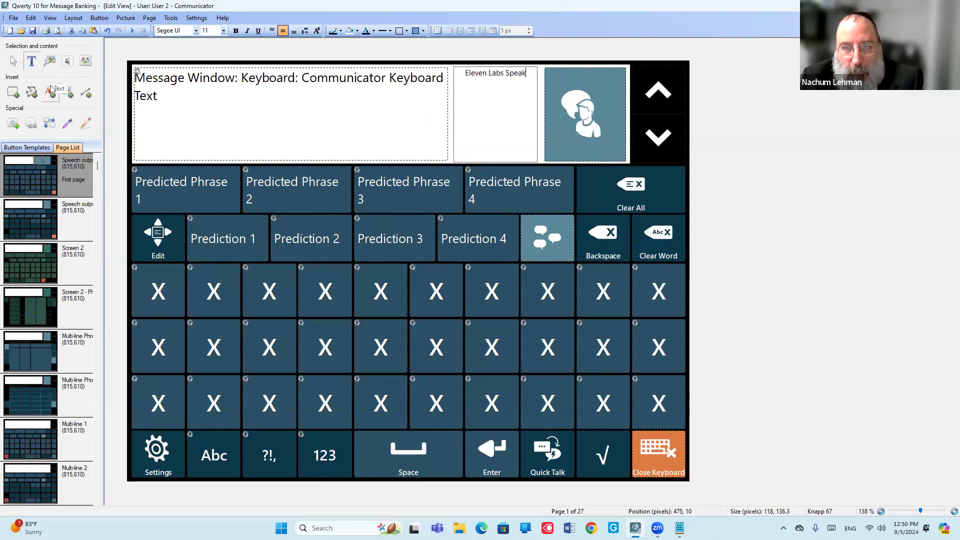
key("Escape")
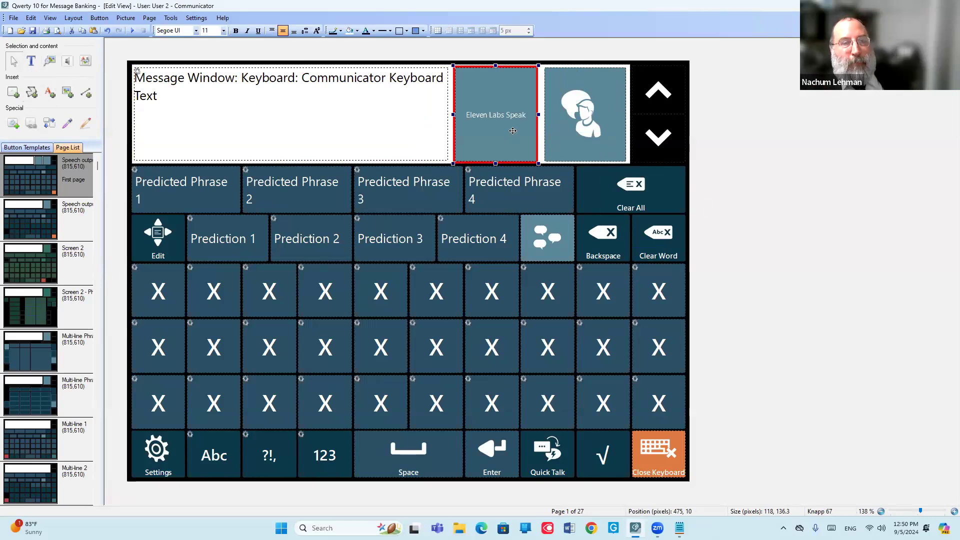
Remove the Play Sound Files action from the Eleven Labs Speak button.
double_click(505, 122)
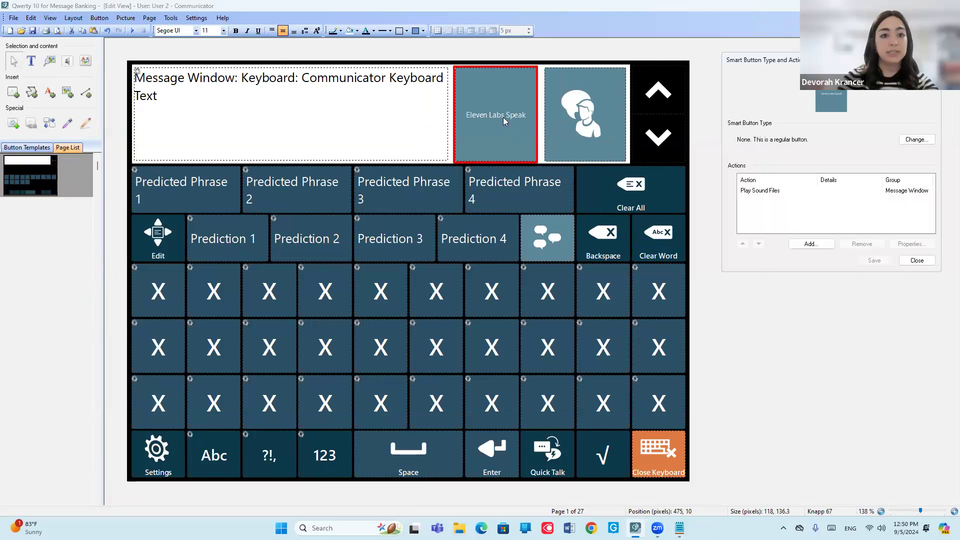
left_click(763, 192)
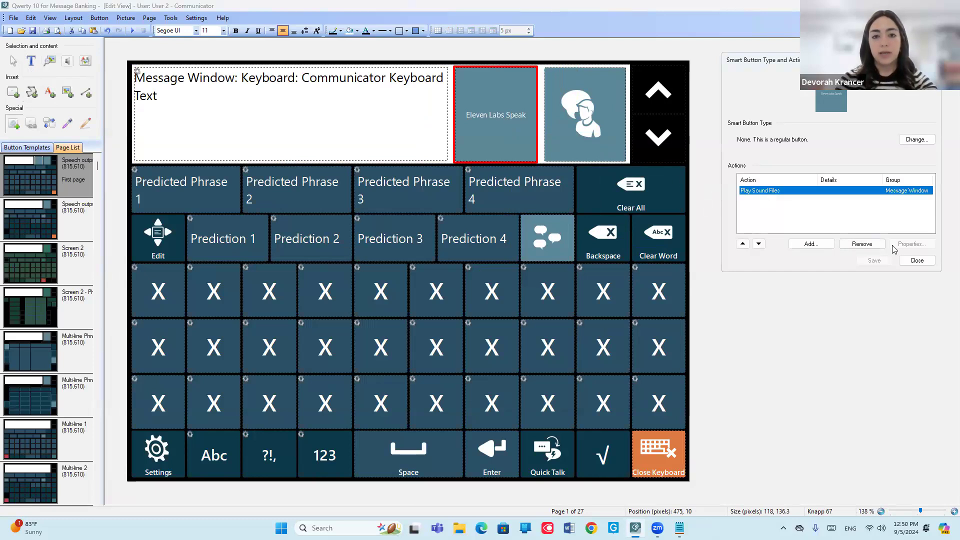
left_click(861, 244)
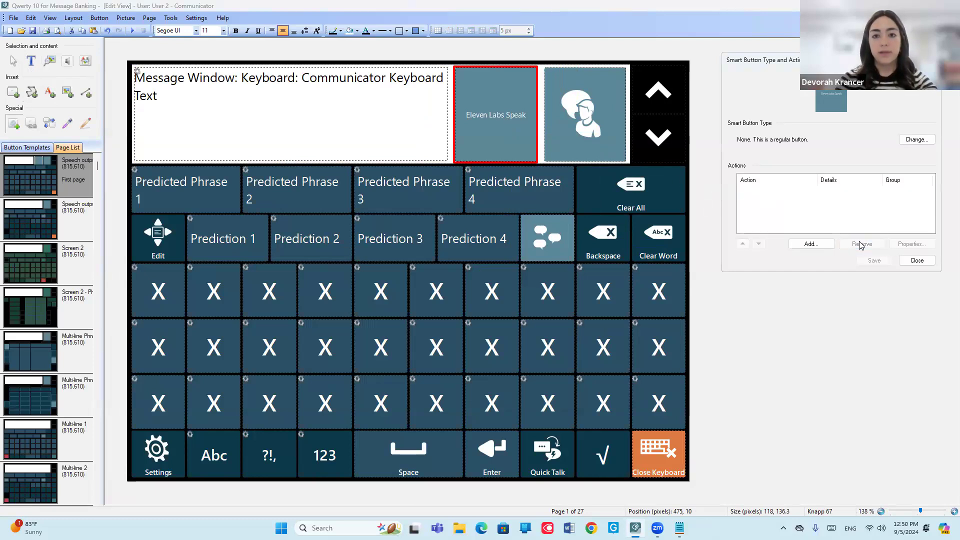
Add the Message Window Copy action to the Eleven Labs Speak button.
left_click(818, 245)
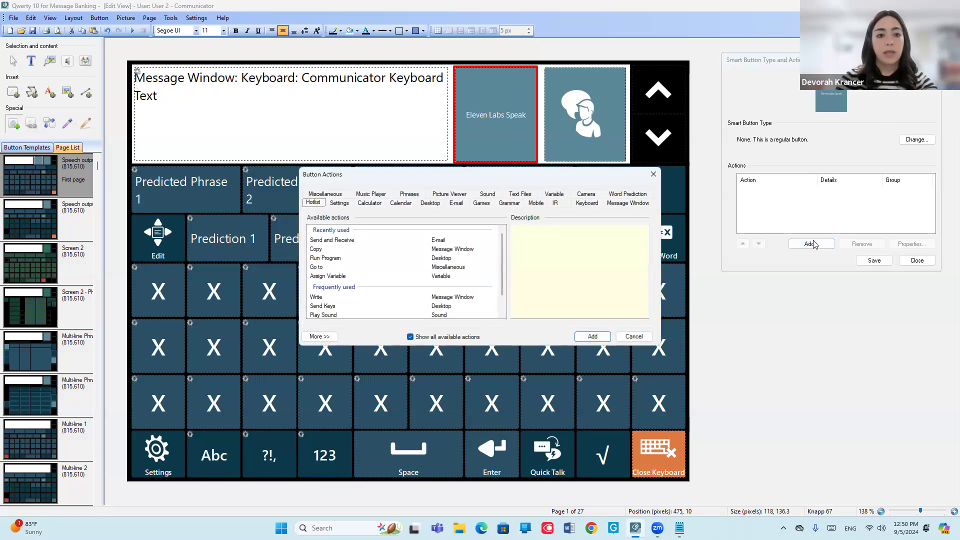
left_click(627, 203)
scroll(393, 284, "down", 4)
scroll(390, 283, "down", 3)
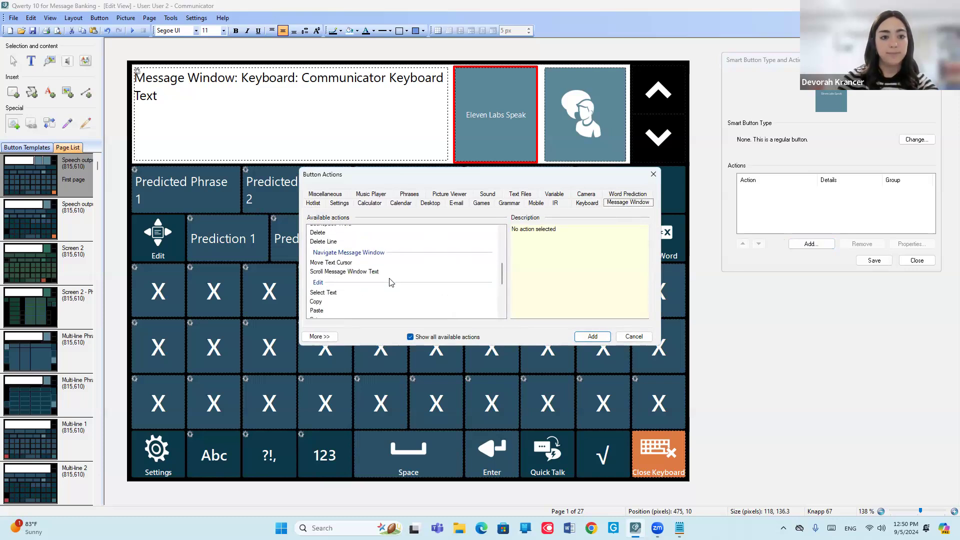
double_click(320, 302)
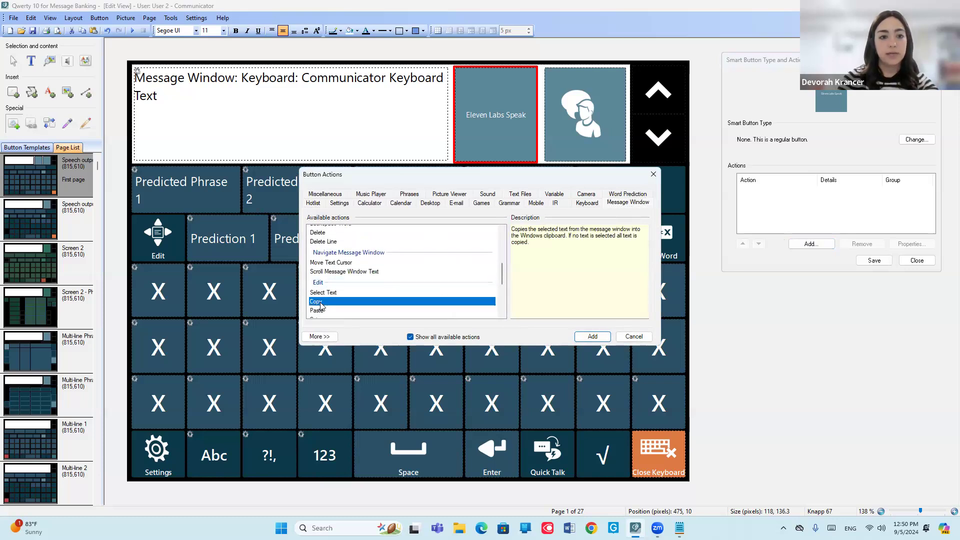
Start adding a Desktop Run Program action to the Eleven Labs Speak button.
left_click(811, 245)
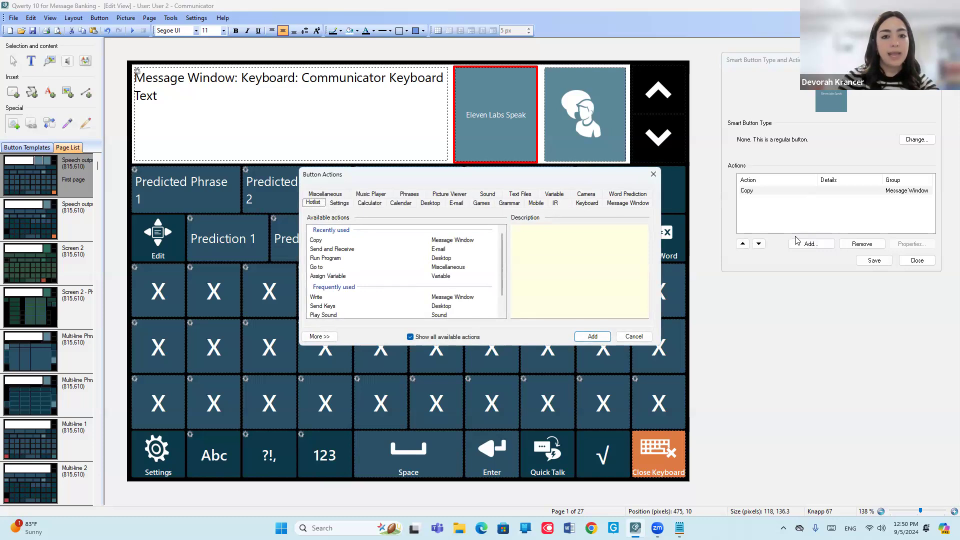
left_click(431, 203)
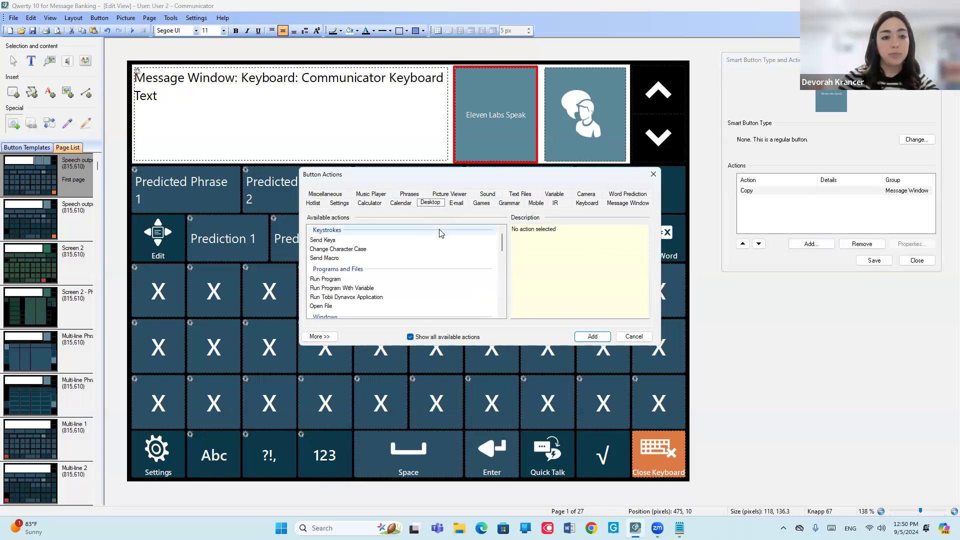
left_click(337, 281)
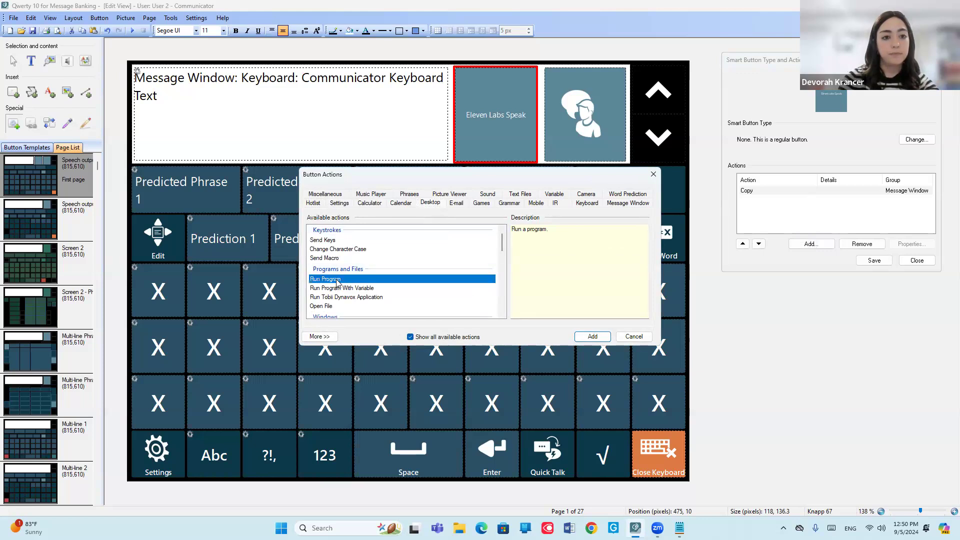
double_click(338, 281)
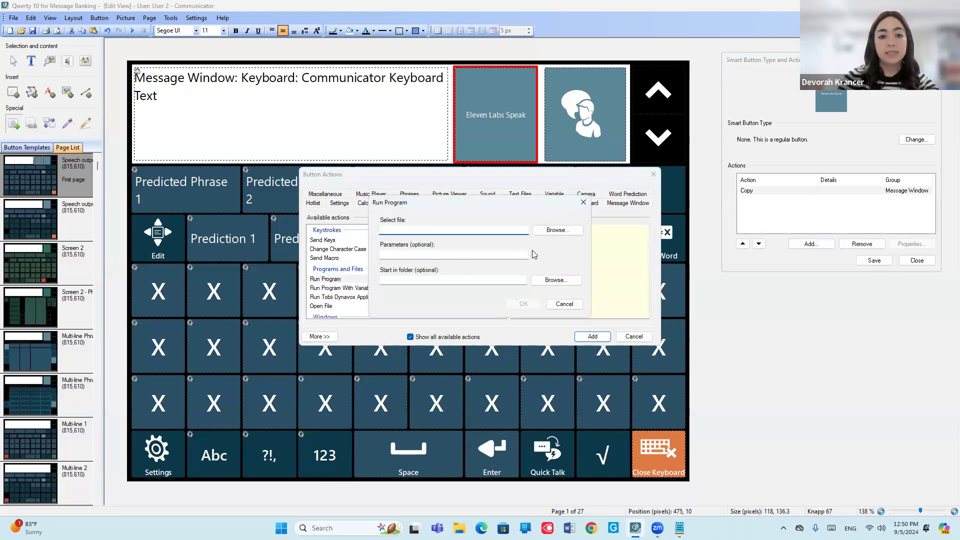
Choose Eleven Labs.exe from C:\Program Files (x86)\Bridging Voice as the file for the Run Program action.
left_click(557, 231)
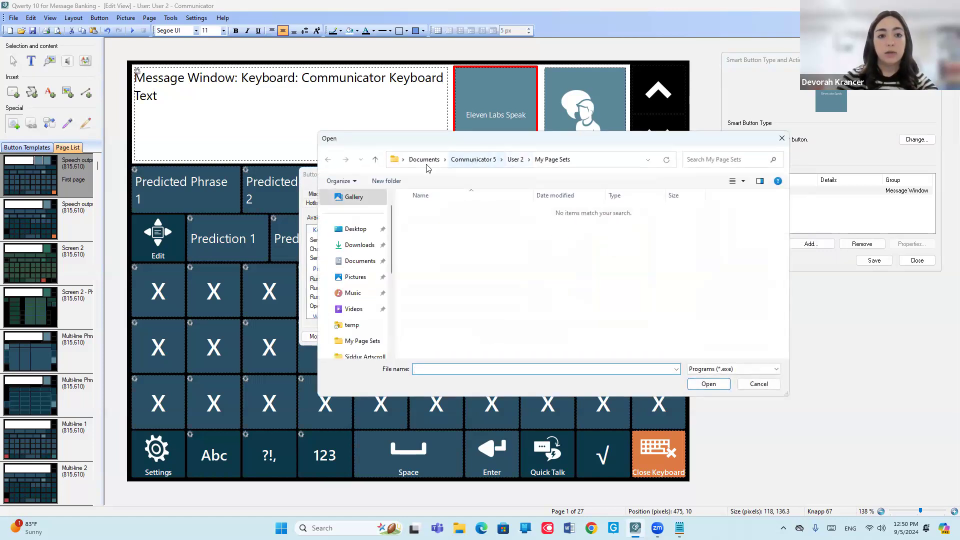
left_click(392, 337)
left_click(354, 309)
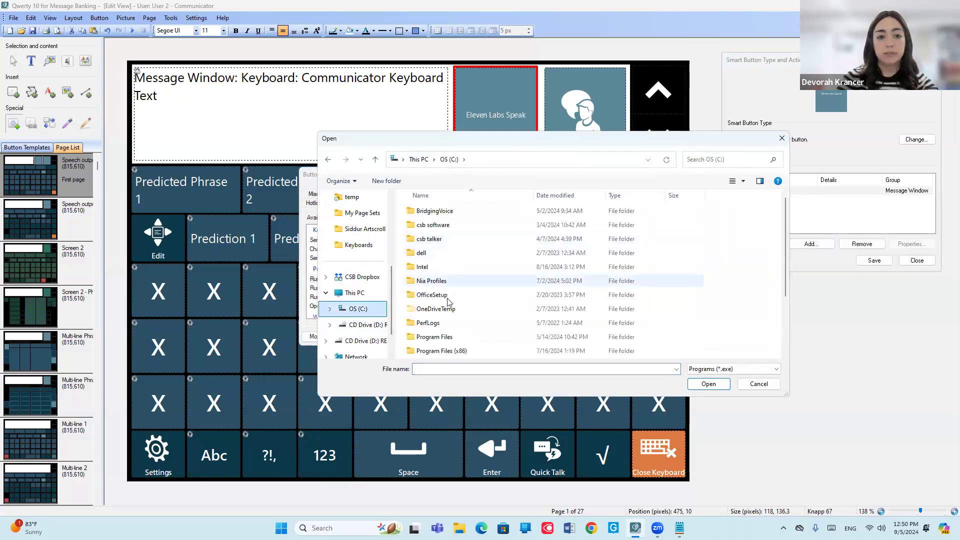
left_click(450, 352)
double_click(450, 353)
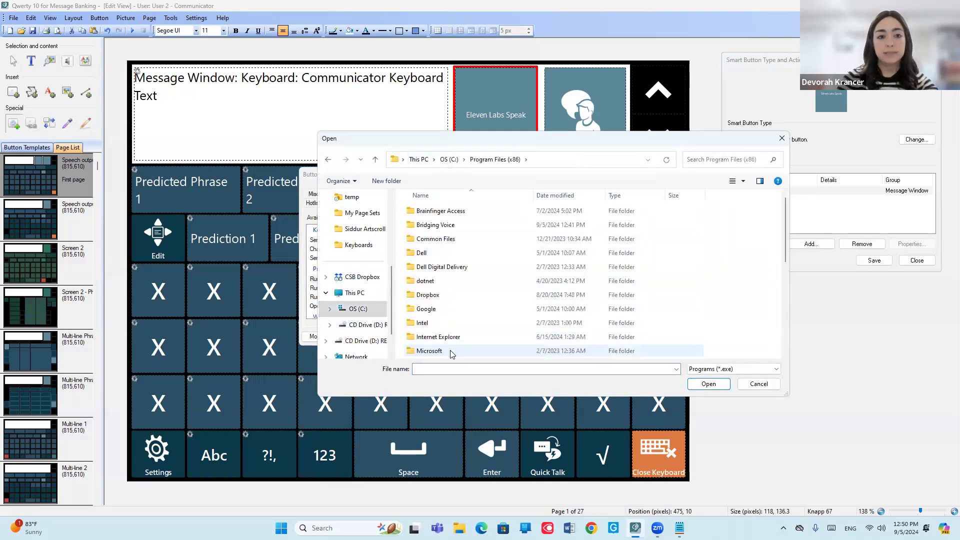
double_click(441, 229)
double_click(440, 215)
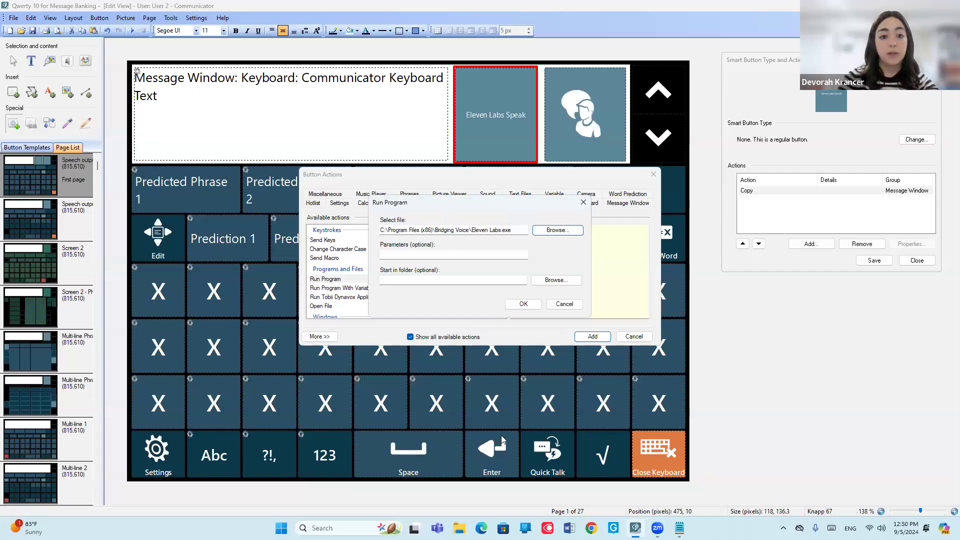
Copy the voice ID from the Notepad notes and paste it into the Run Program action's parameters.
mouse_move(679, 527)
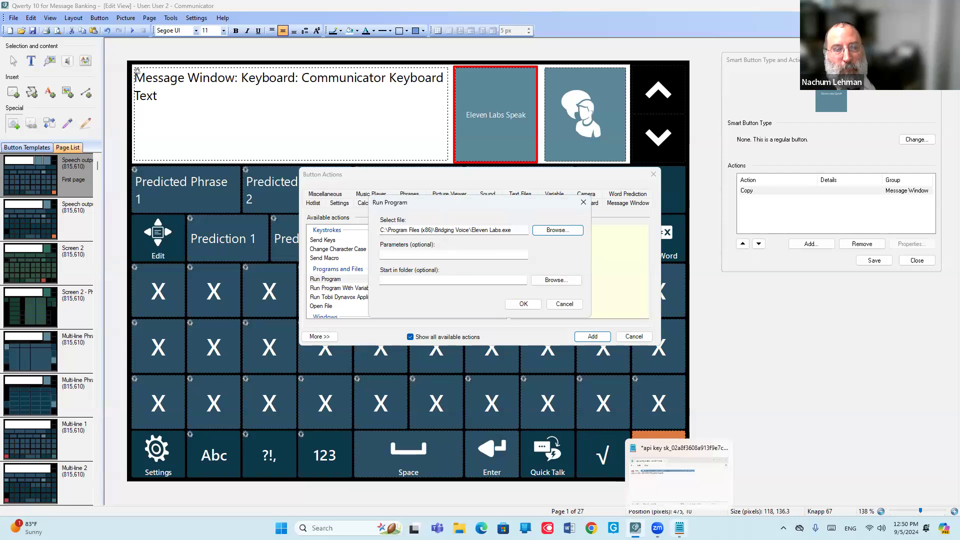
left_click(679, 473)
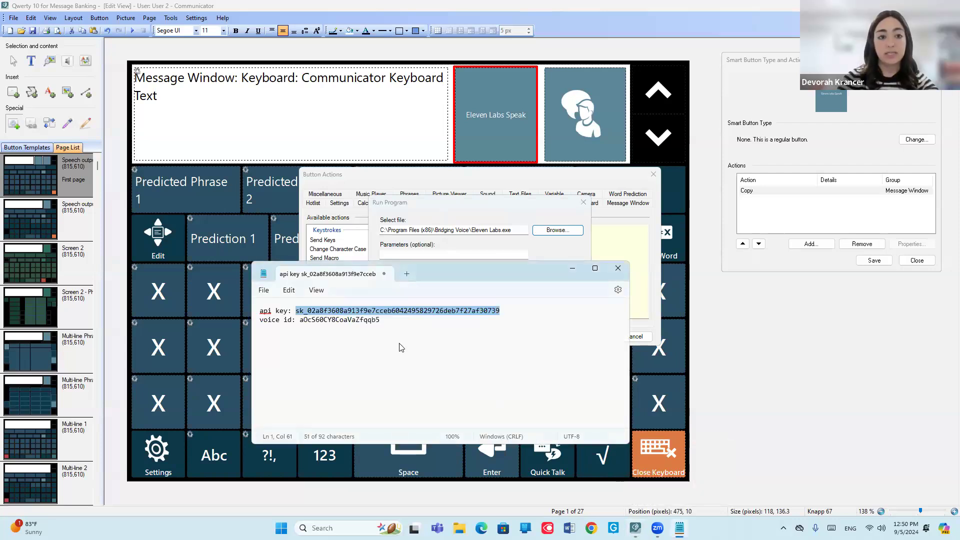
left_click(435, 390)
left_click_drag(390, 321, 301, 322)
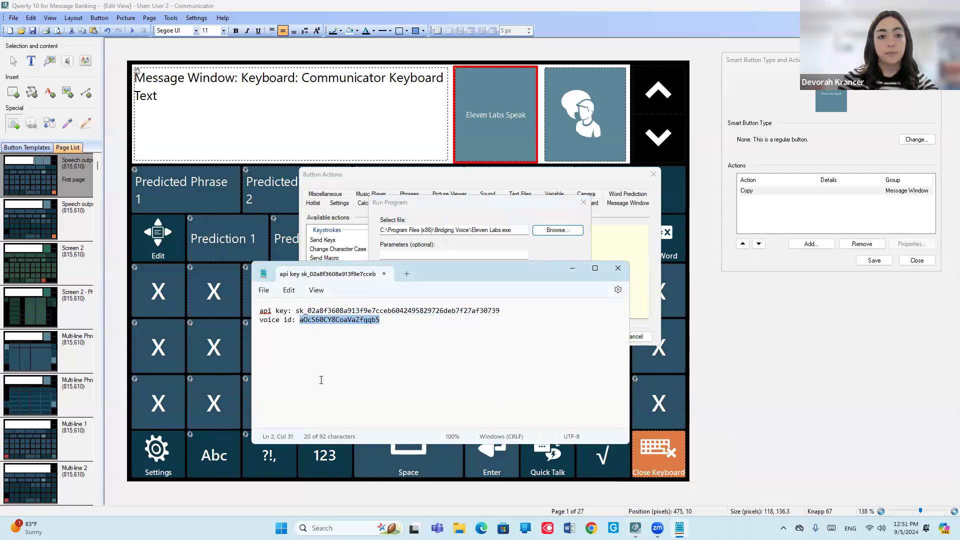
left_click(407, 253)
key("ctrl+v")
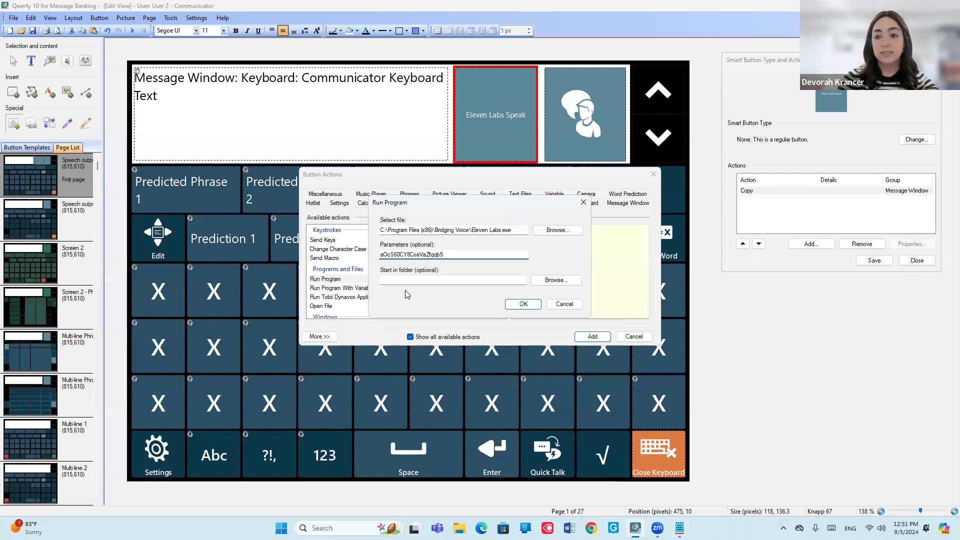
Append a space and the API key from the Notepad notes to the parameters, and save the button's actions.
key("alt+Tab")
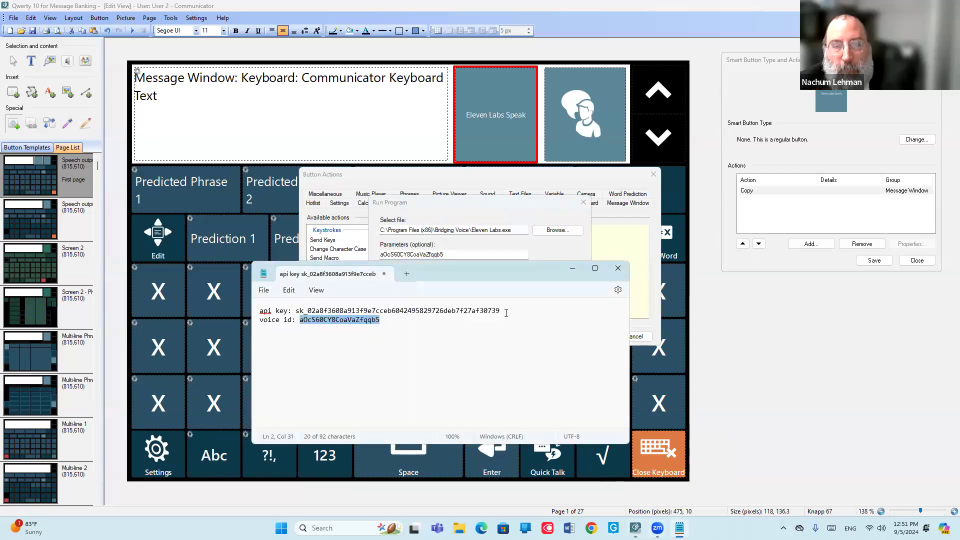
left_click_drag(498, 311, 294, 313)
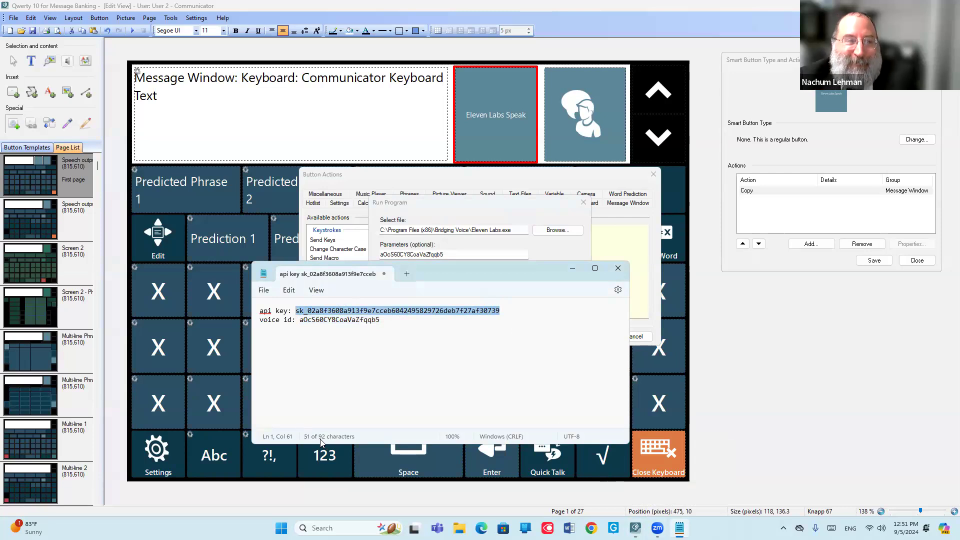
double_click(474, 255)
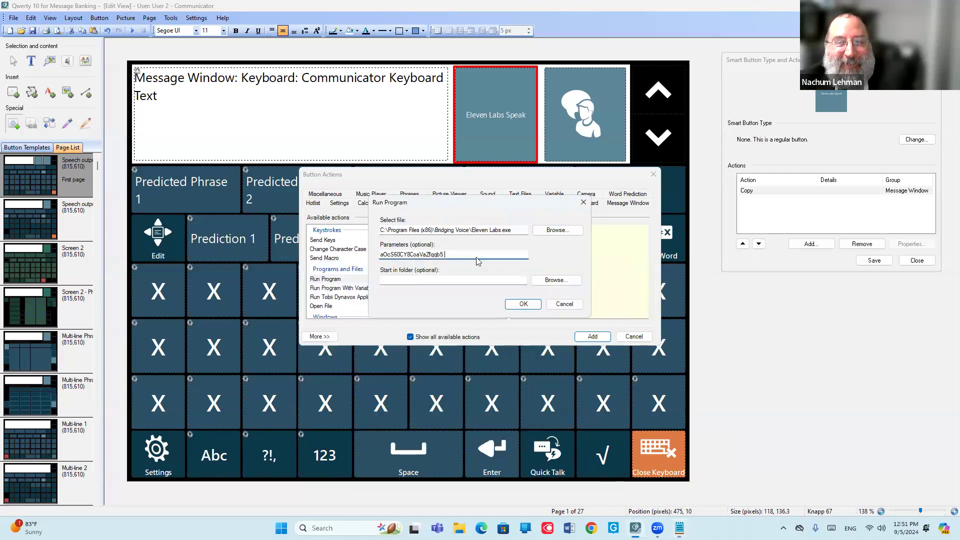
key("ctrl+v")
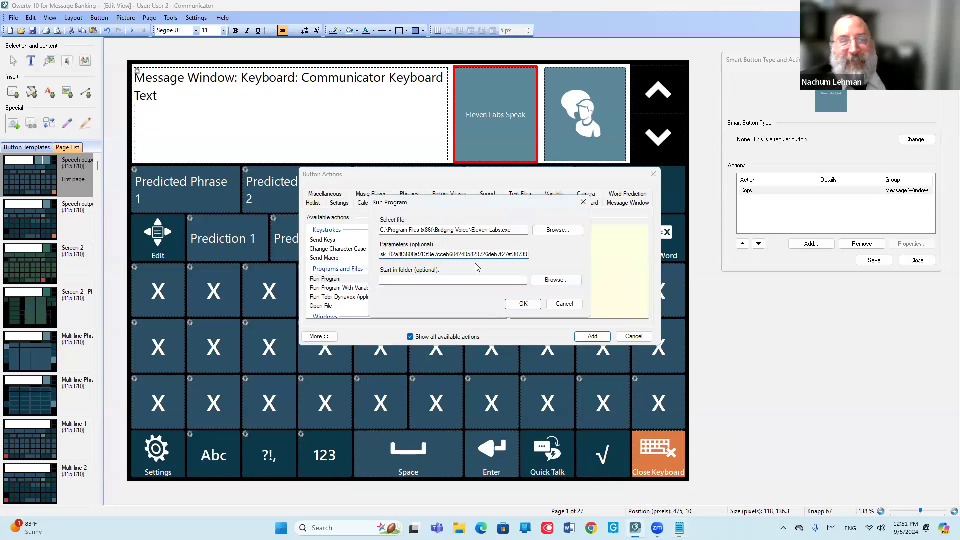
left_click(521, 304)
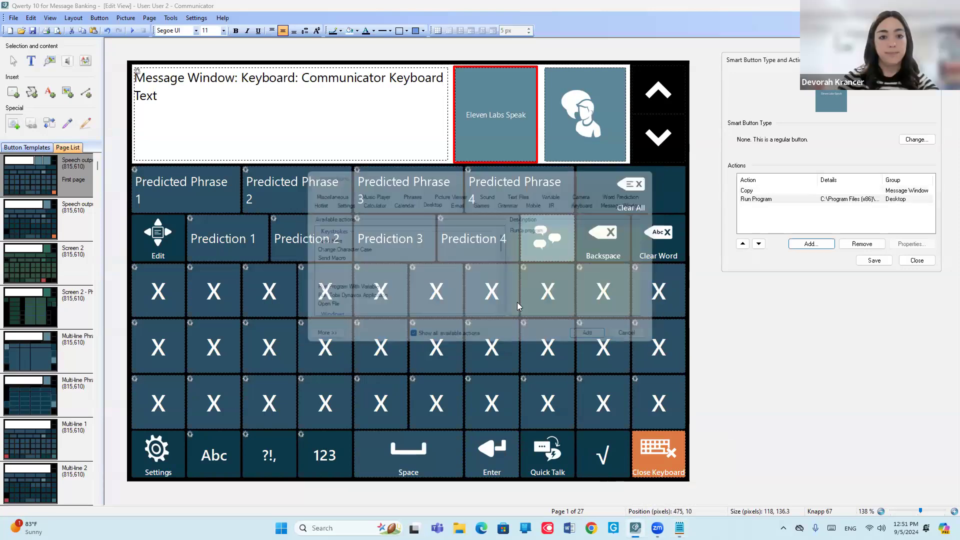
left_click(871, 262)
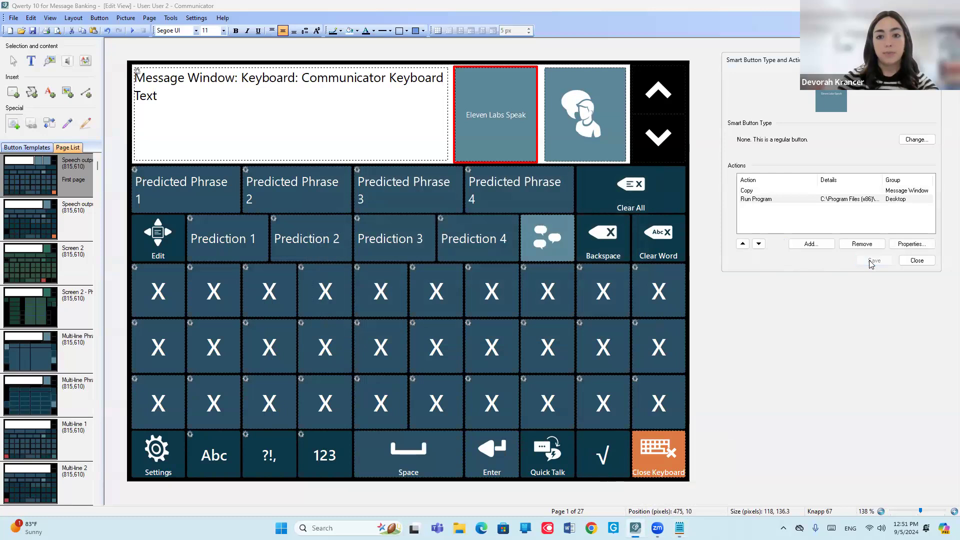
left_click(919, 262)
Run the page set and save it, replacing the Home Page link to the old version.
key("F5")
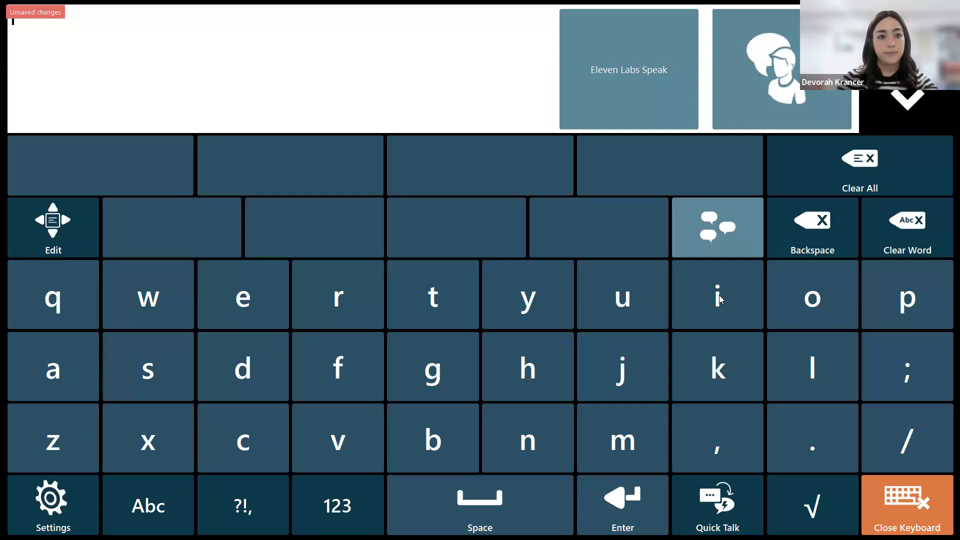
key("ctrl+s")
left_click(701, 396)
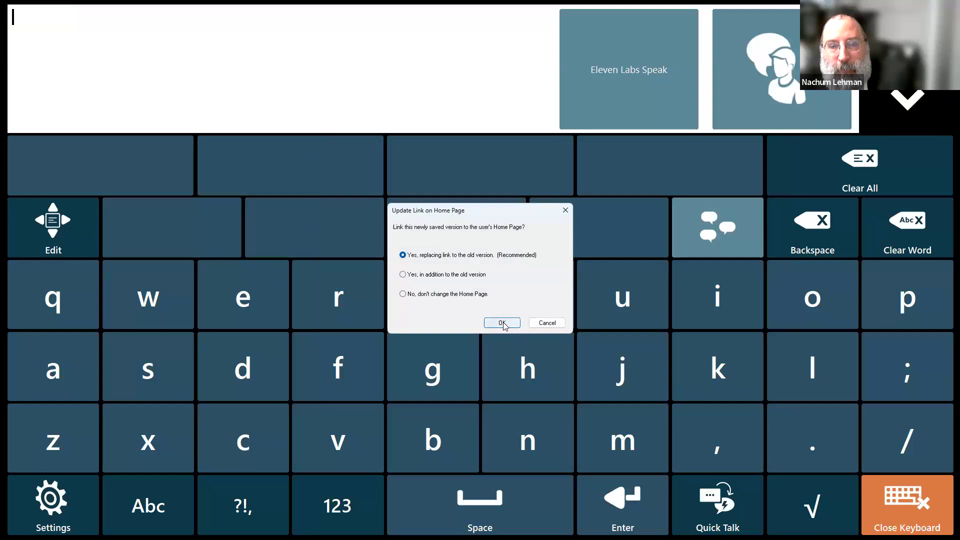
left_click(499, 322)
Enter "Hello this is a test to show off eleven labs voices" in the message window.
type("Hello this")
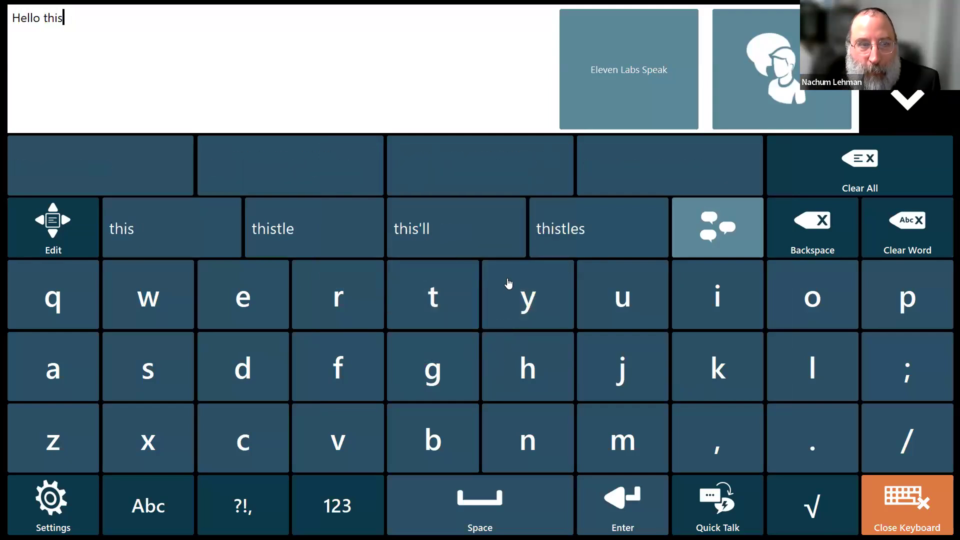
type(" is a test")
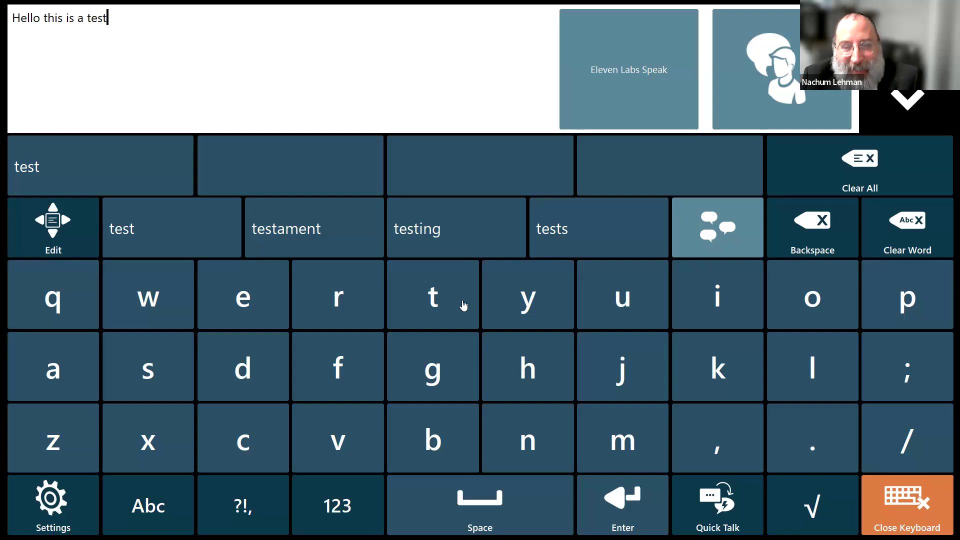
type("to ")
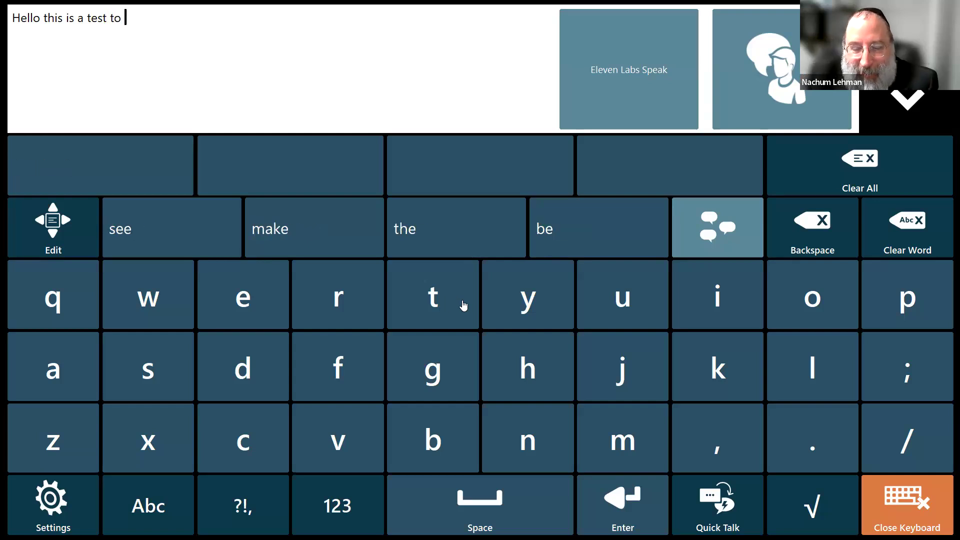
type("show off eleve")
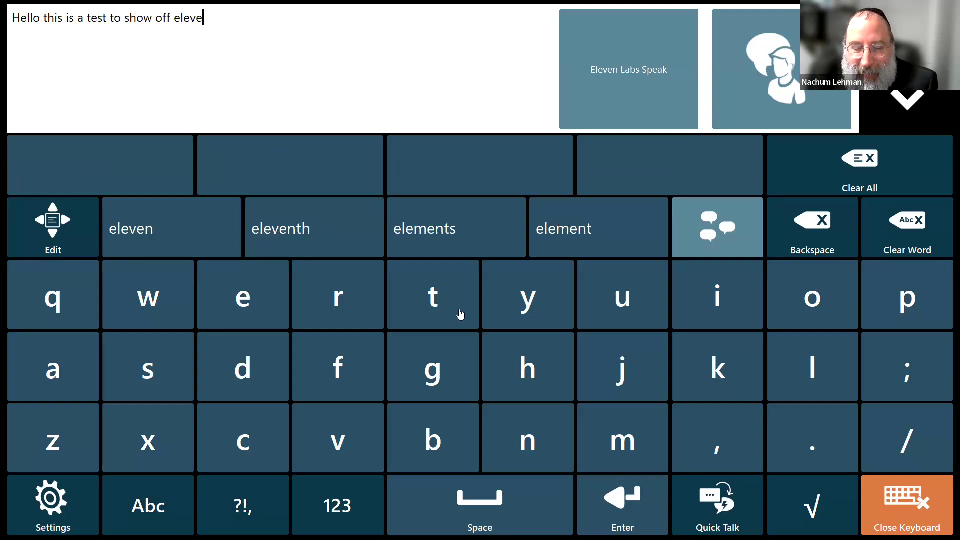
type("n labs voices")
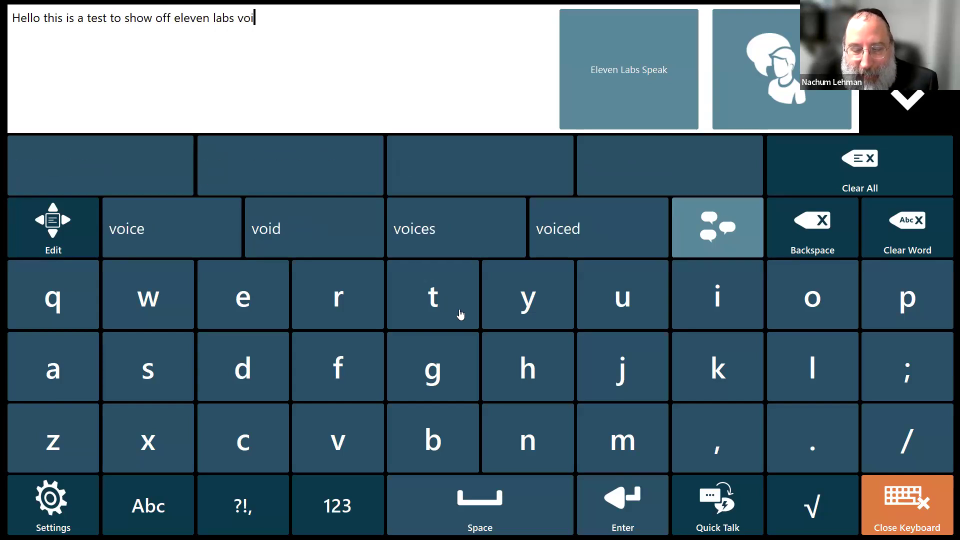